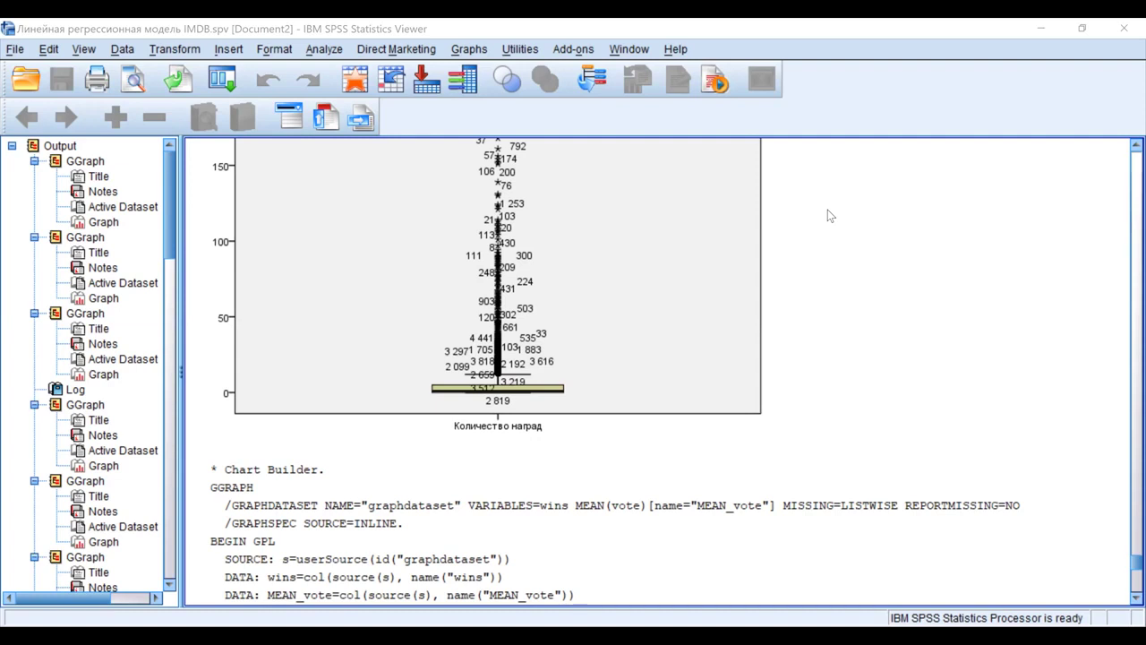
# - Switch to the Data Editor for imdb.sav and start a Simple Scatter chart in the Chart Builder
pyautogui.hotkey('alt', 'Tab')
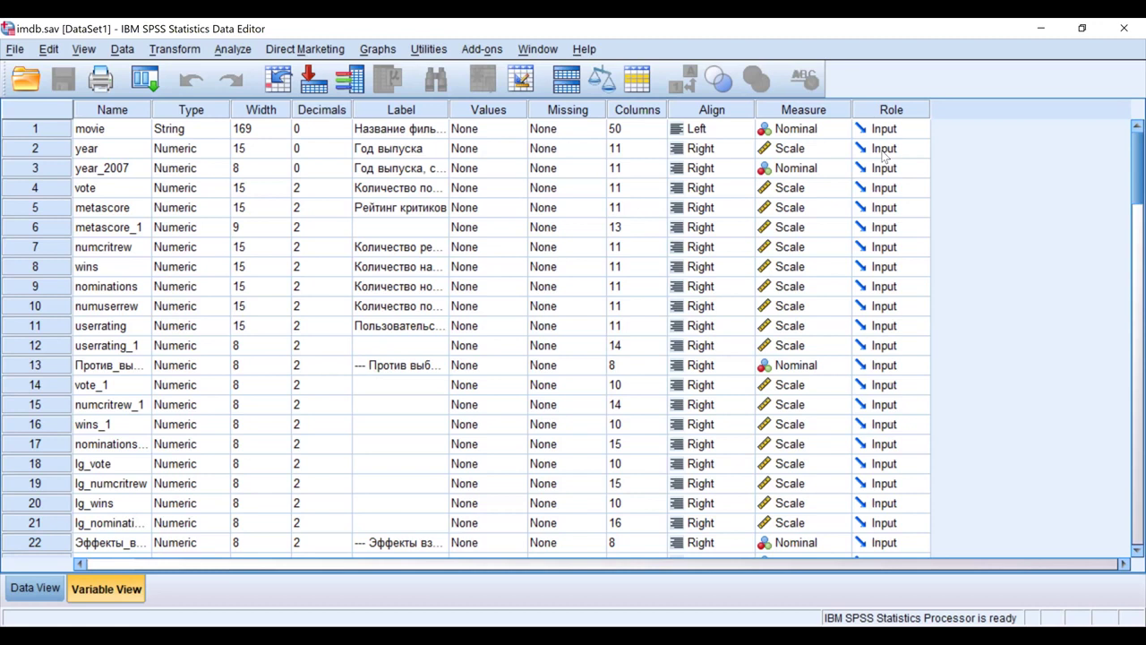
pyautogui.click(379, 52)
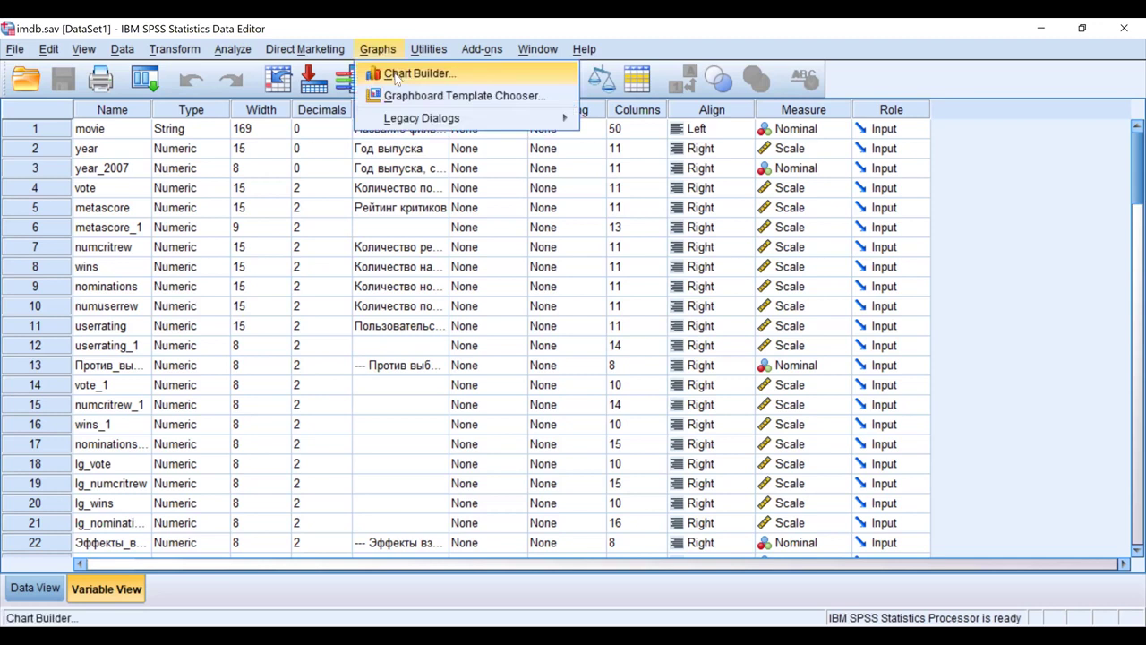
pyautogui.click(395, 75)
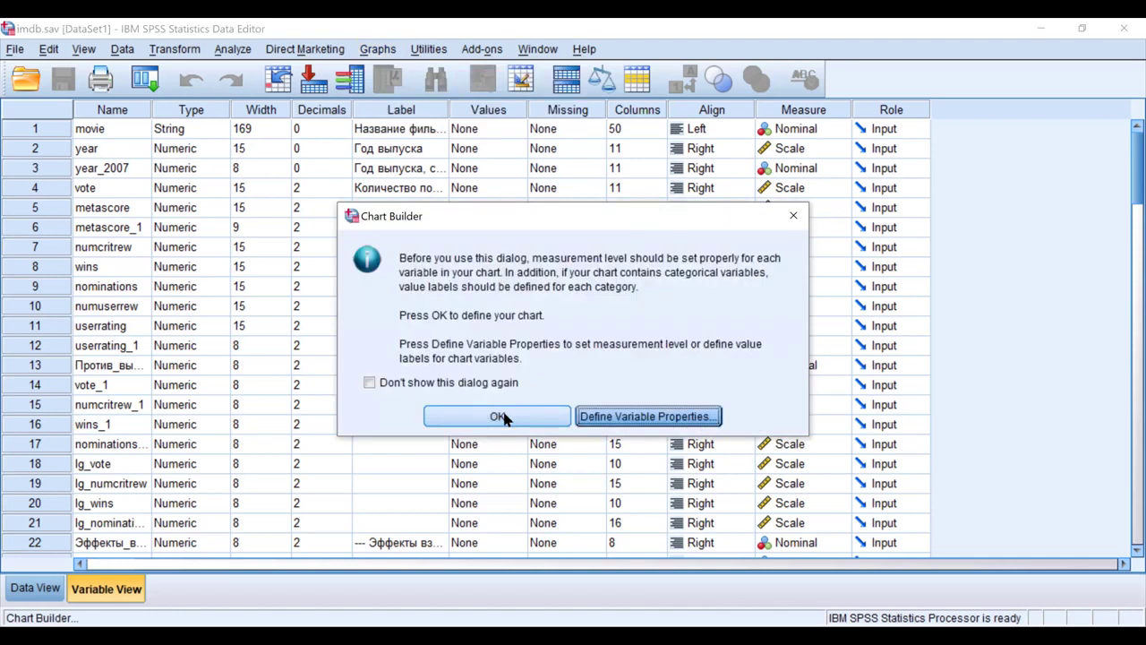
pyautogui.click(503, 419)
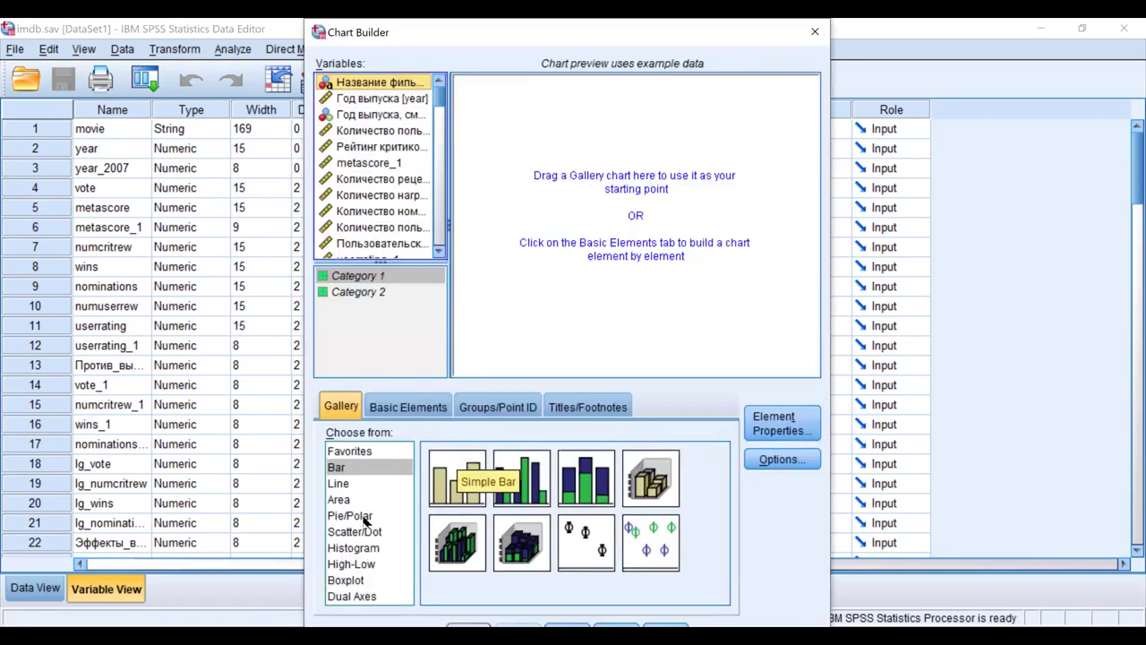
pyautogui.click(357, 532)
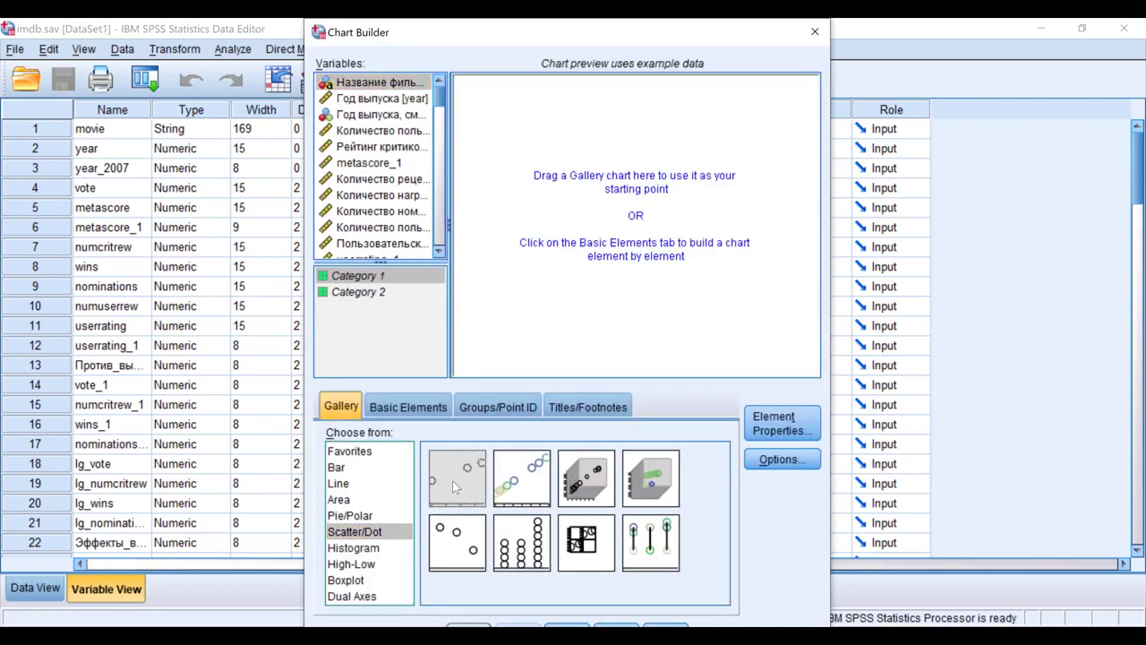
pyautogui.moveTo(452, 480); pyautogui.dragTo(569, 195)
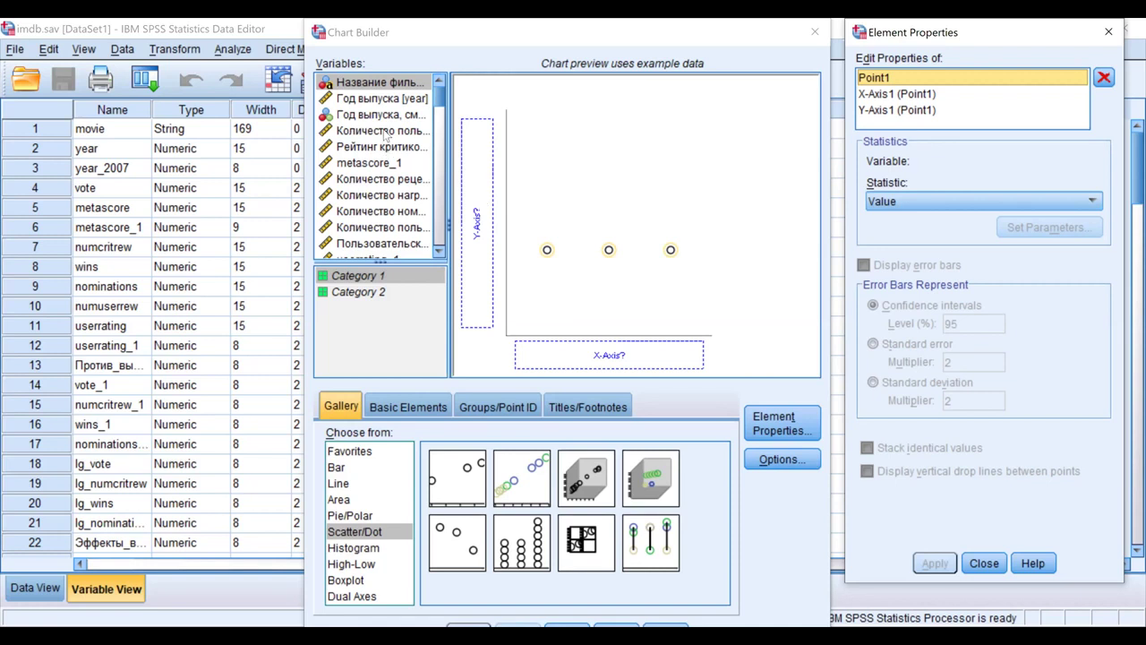
# - Assign "Количество пользователей, поставивших оценку" to the Y-axis and "Рейтинг критиков" to the X-axis, and generate the scatterplot
pyautogui.moveTo(385, 132); pyautogui.dragTo(475, 176)
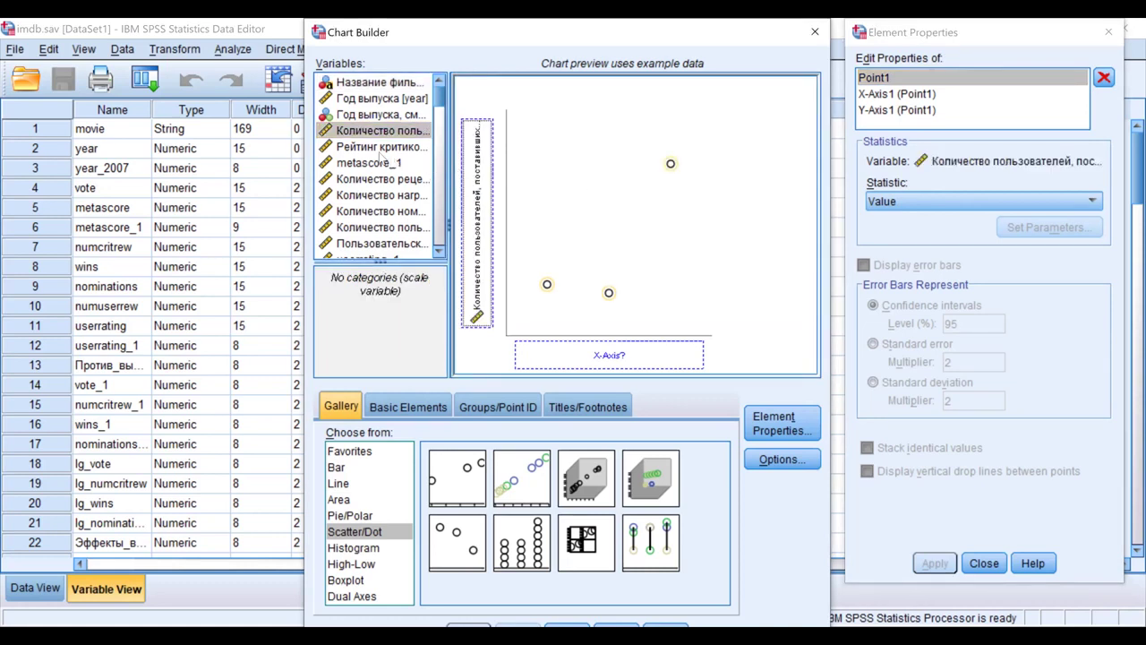
pyautogui.click(348, 151)
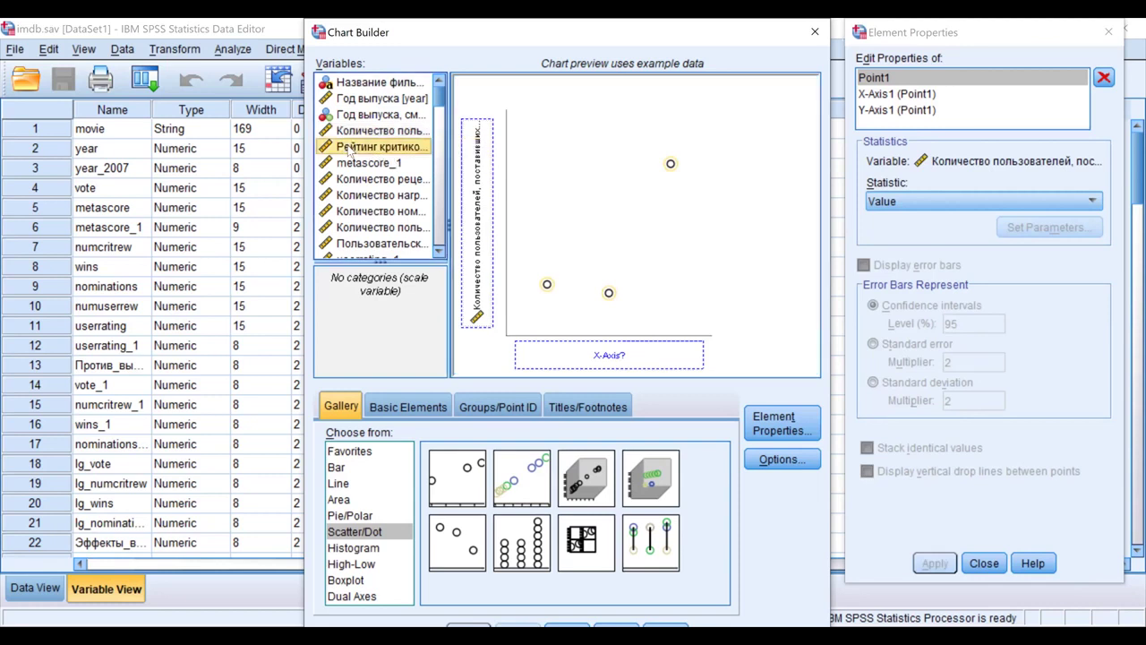
pyautogui.moveTo(349, 153); pyautogui.dragTo(562, 355)
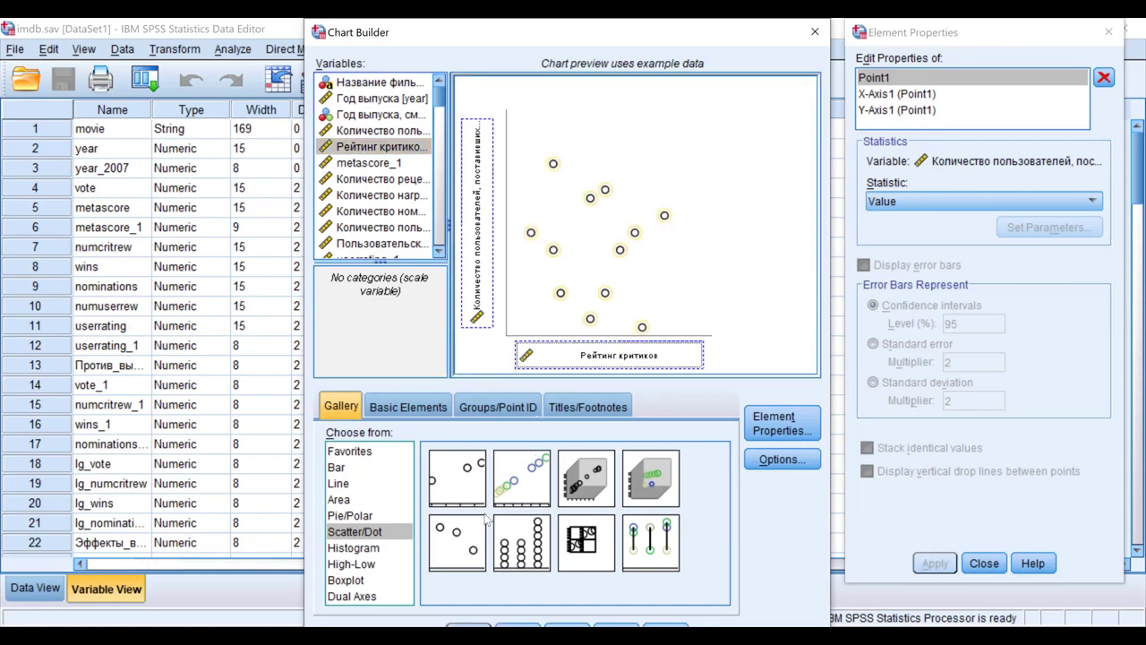
pyautogui.click(488, 622)
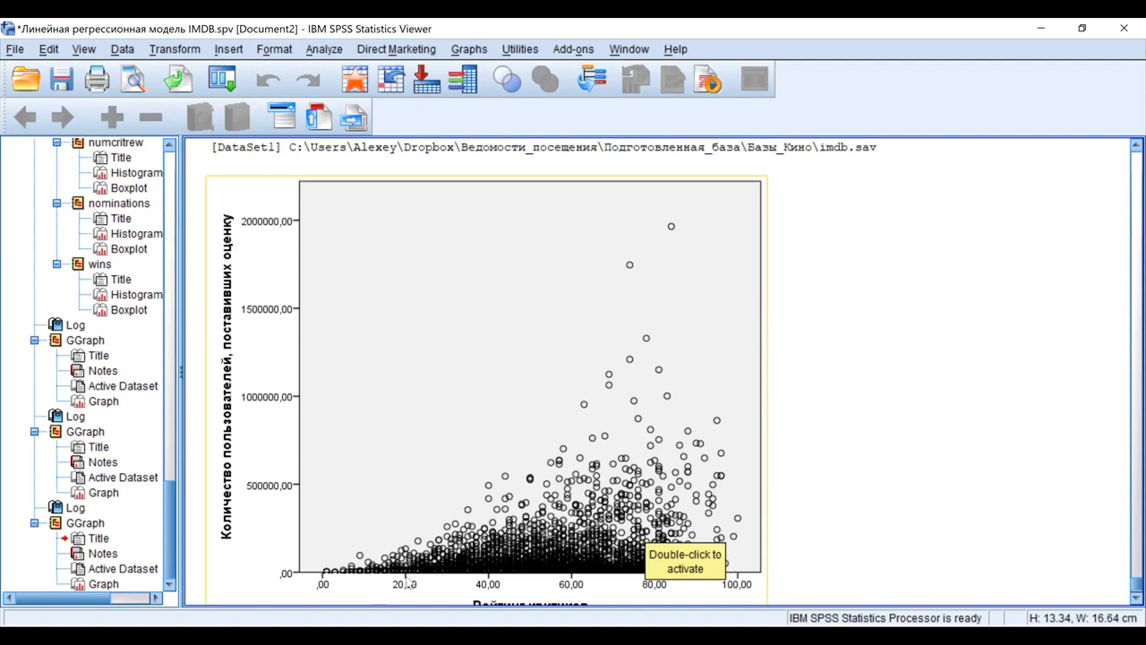
# - Bin the new scatterplot's points by marker size, using midpoint positions, a hex layout and automatic bin size
pyautogui.scroll(-2, 546, 566)
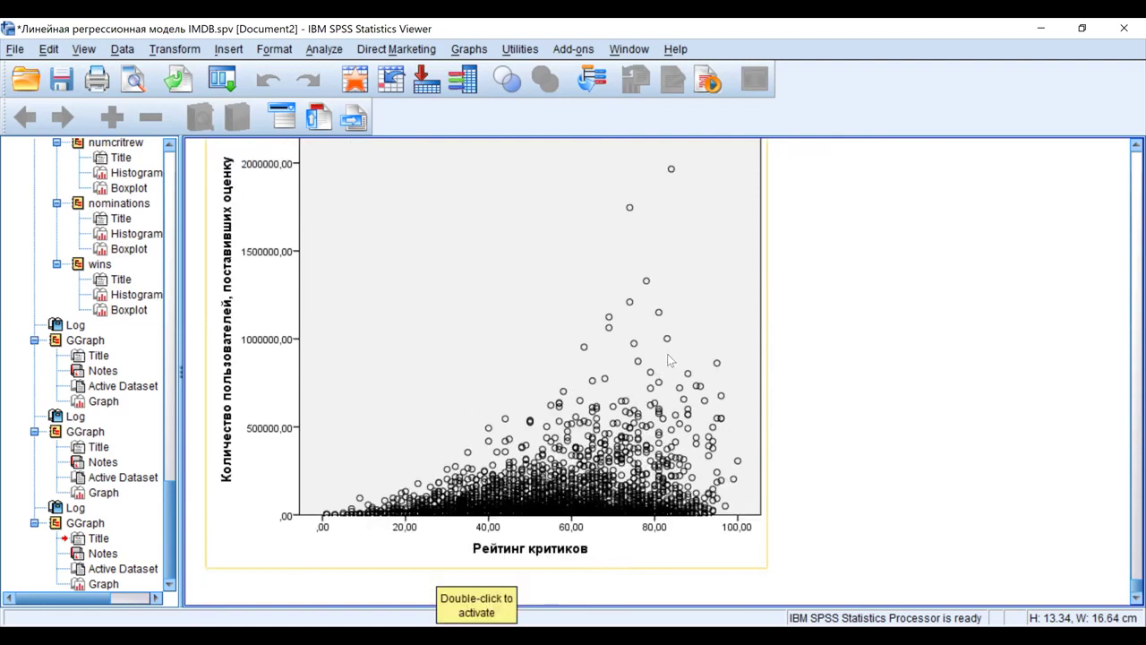
pyautogui.scroll(3, 664, 375)
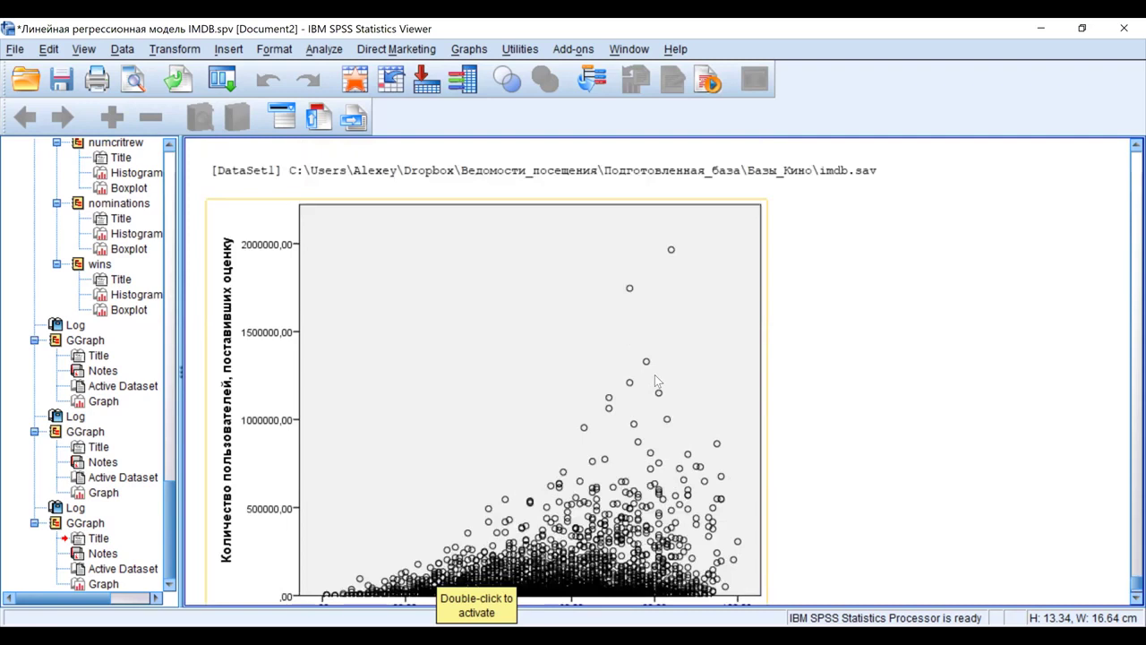
pyautogui.scroll(-3, 656, 382)
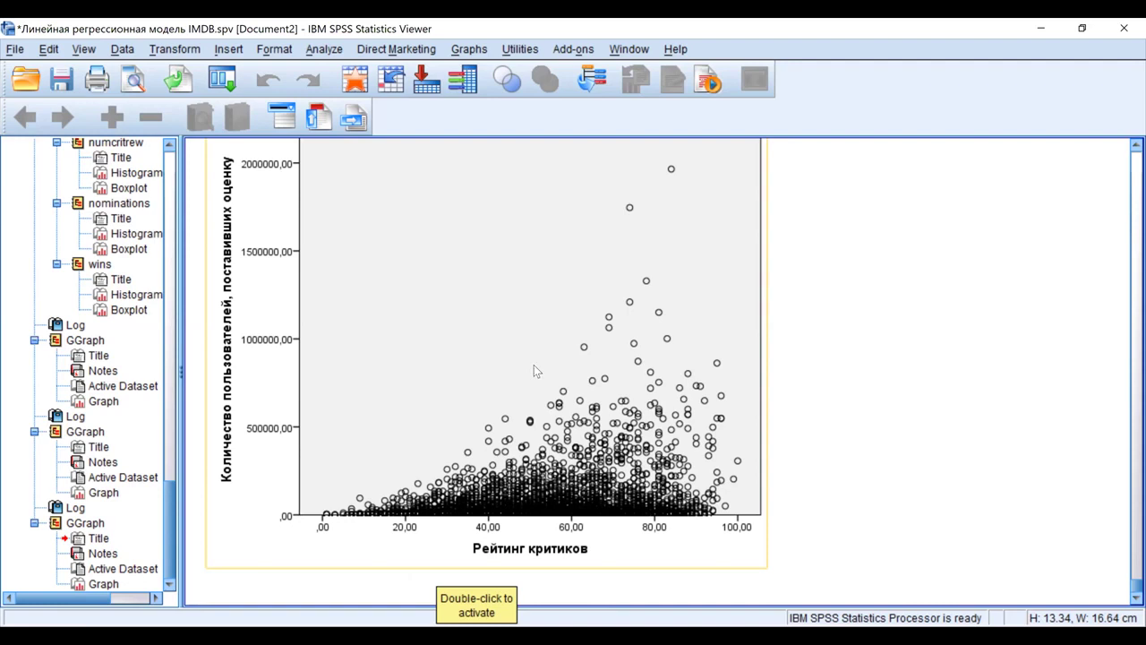
pyautogui.click(572, 352)
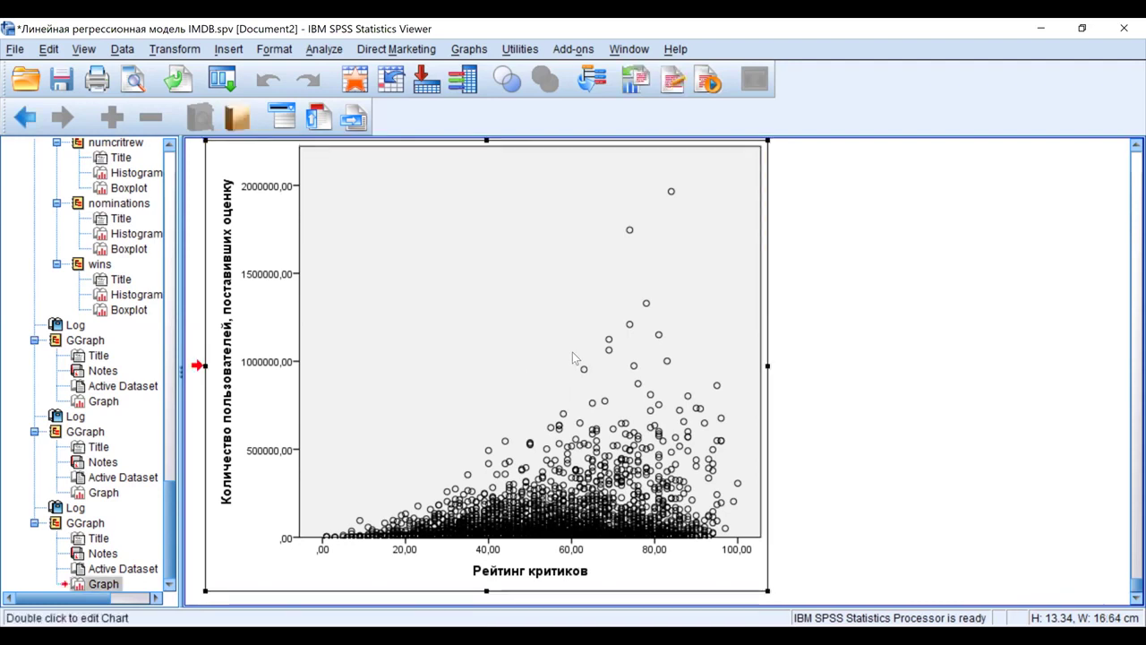
pyautogui.doubleClick(574, 356)
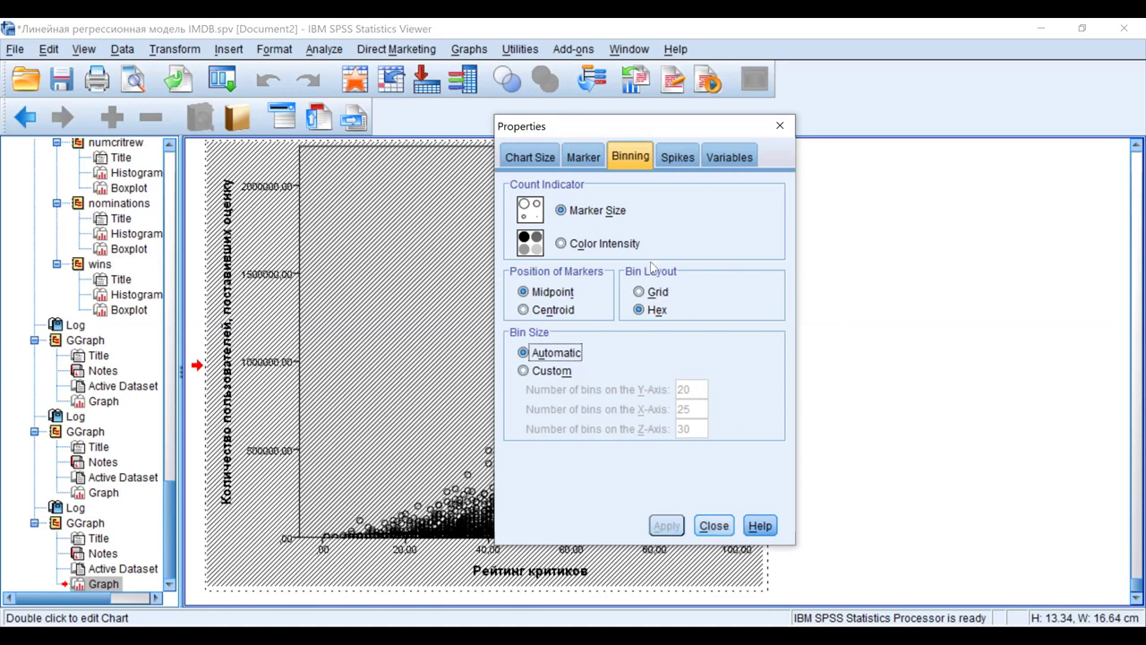
pyautogui.press('Escape')
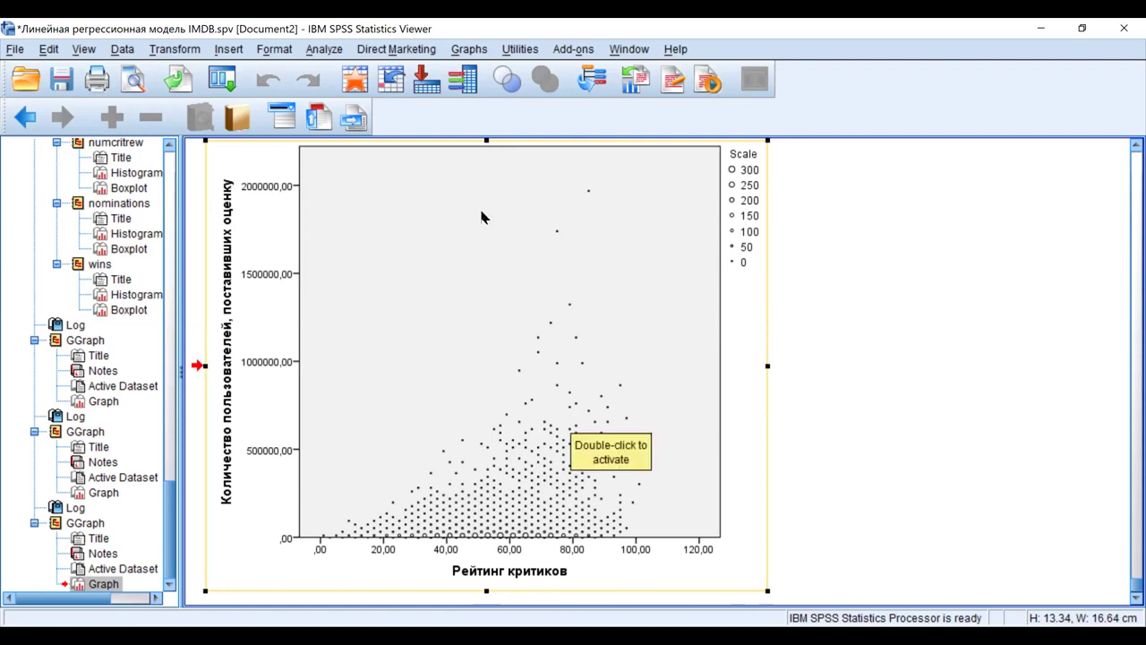
# - Reopen the Chart Builder with the scatterplot of user votes against critics' rating
pyautogui.click(474, 51)
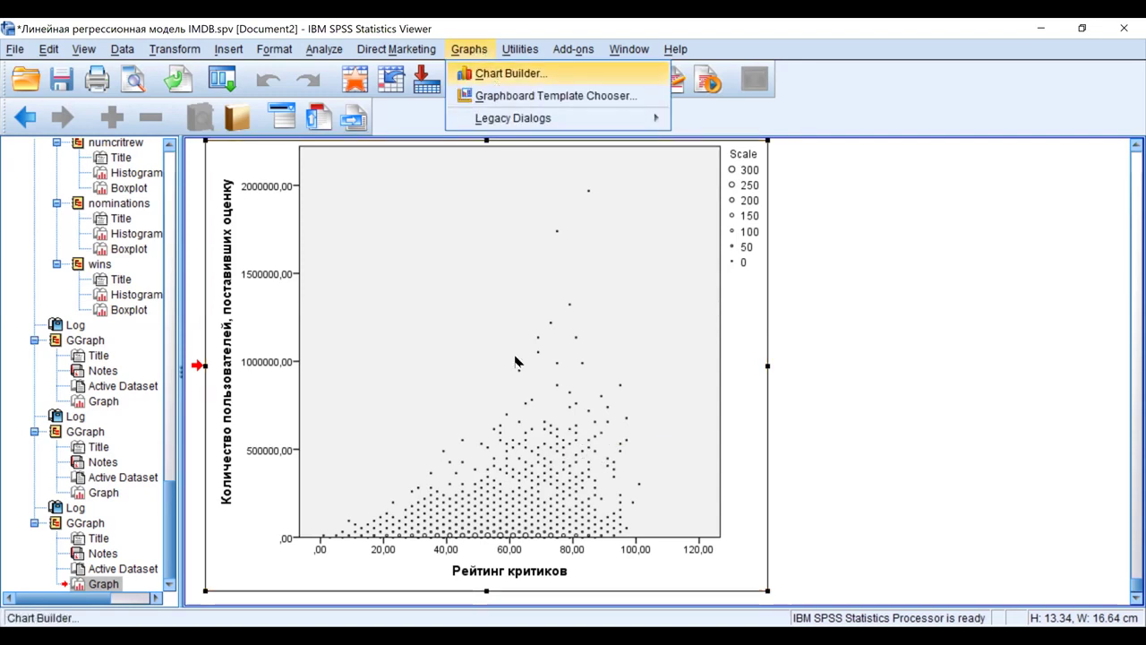
pyautogui.press('Return')
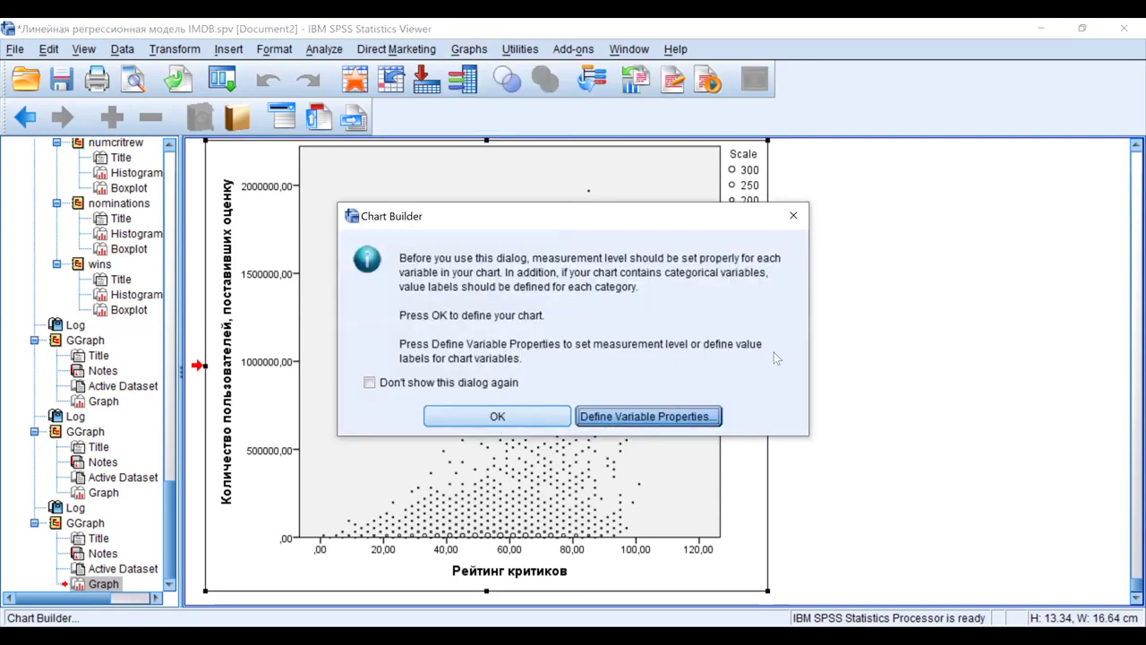
pyautogui.click(541, 419)
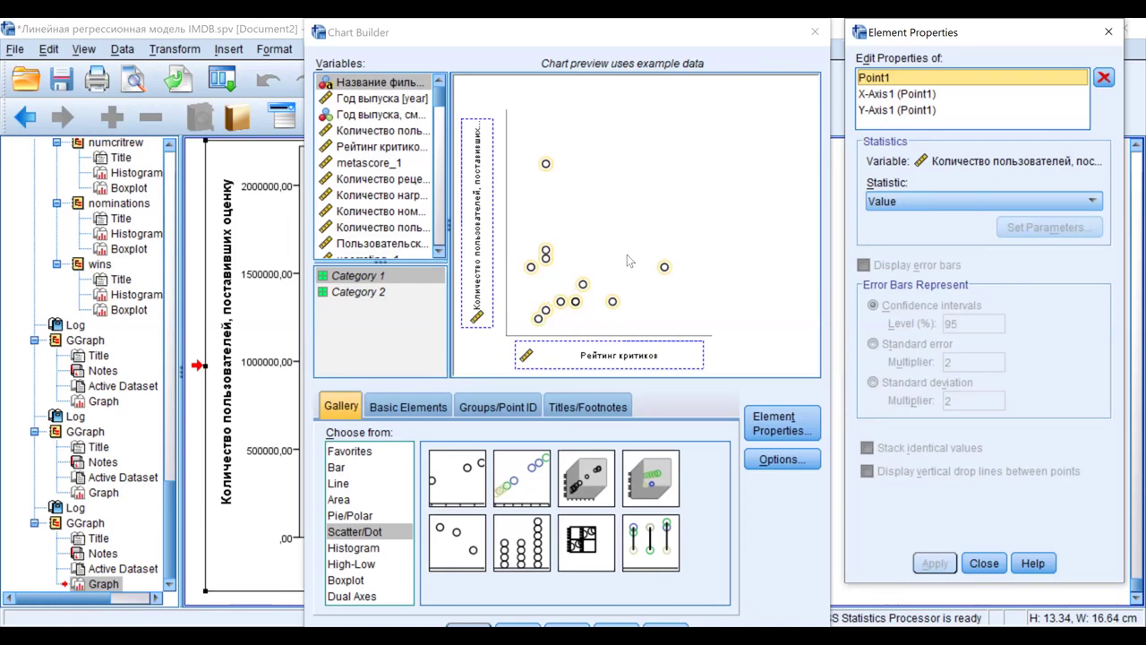
# - Try the Mean statistic for the points, and try the user votes variable as an Ordinal variable on the Y-axis
pyautogui.click(898, 200)
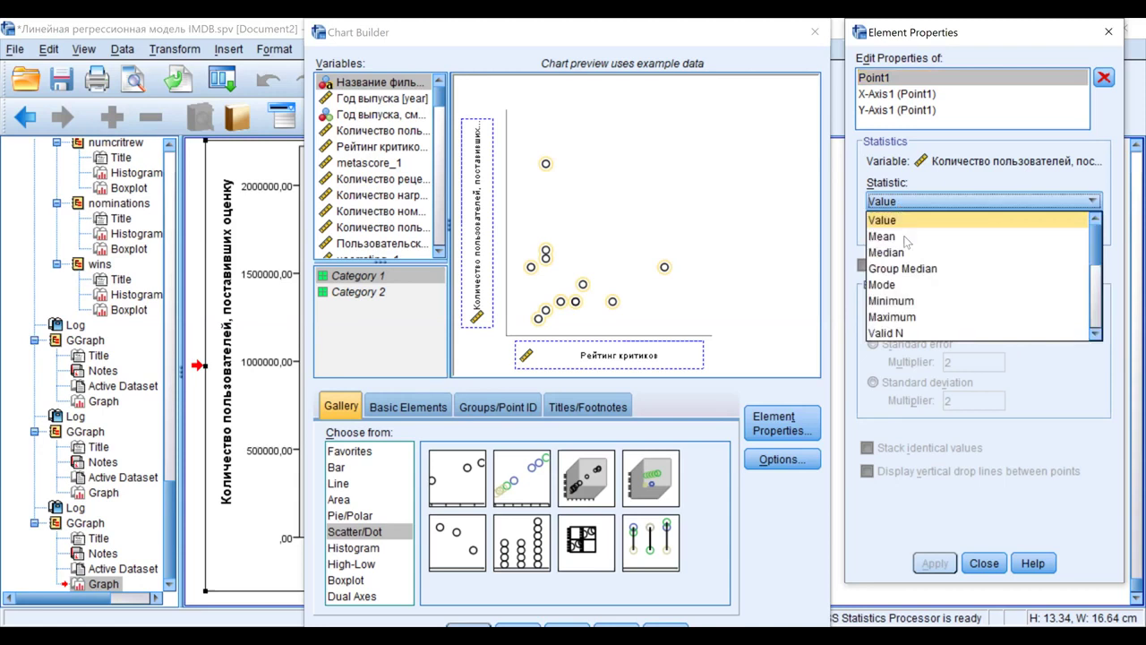
pyautogui.click(907, 237)
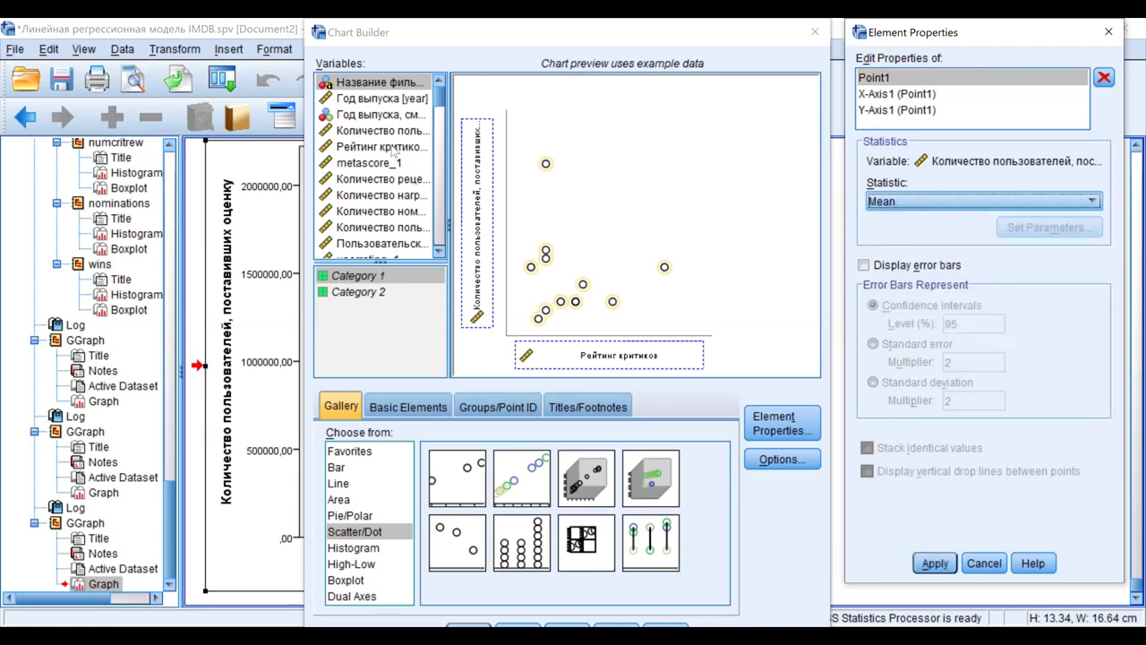
pyautogui.rightClick(392, 133)
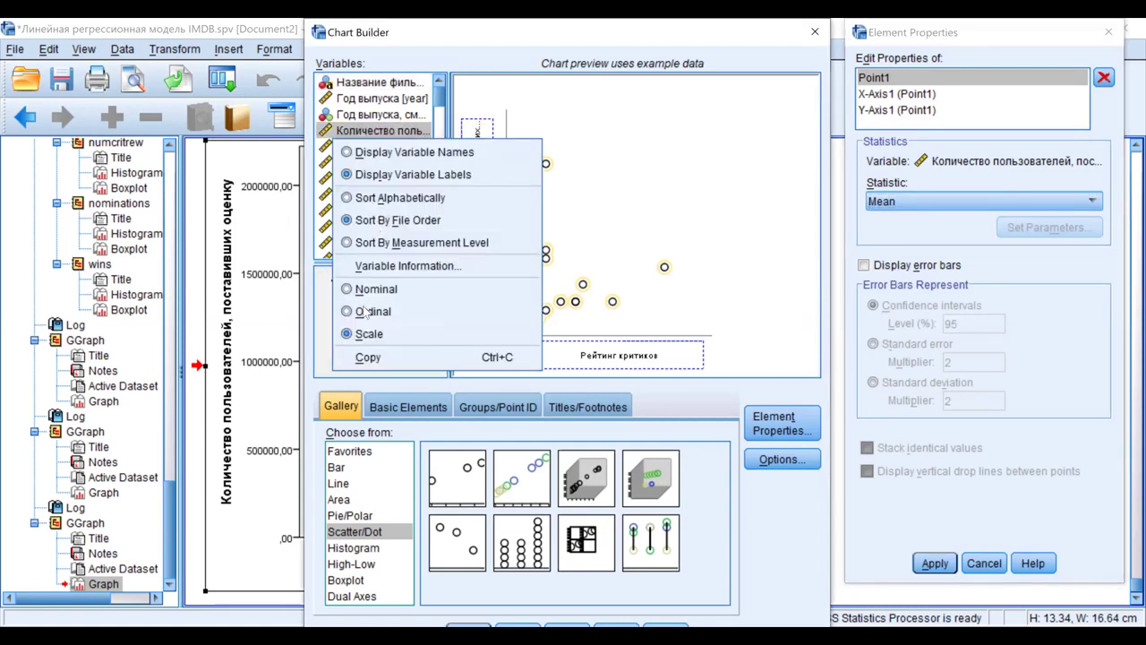
pyautogui.click(368, 310)
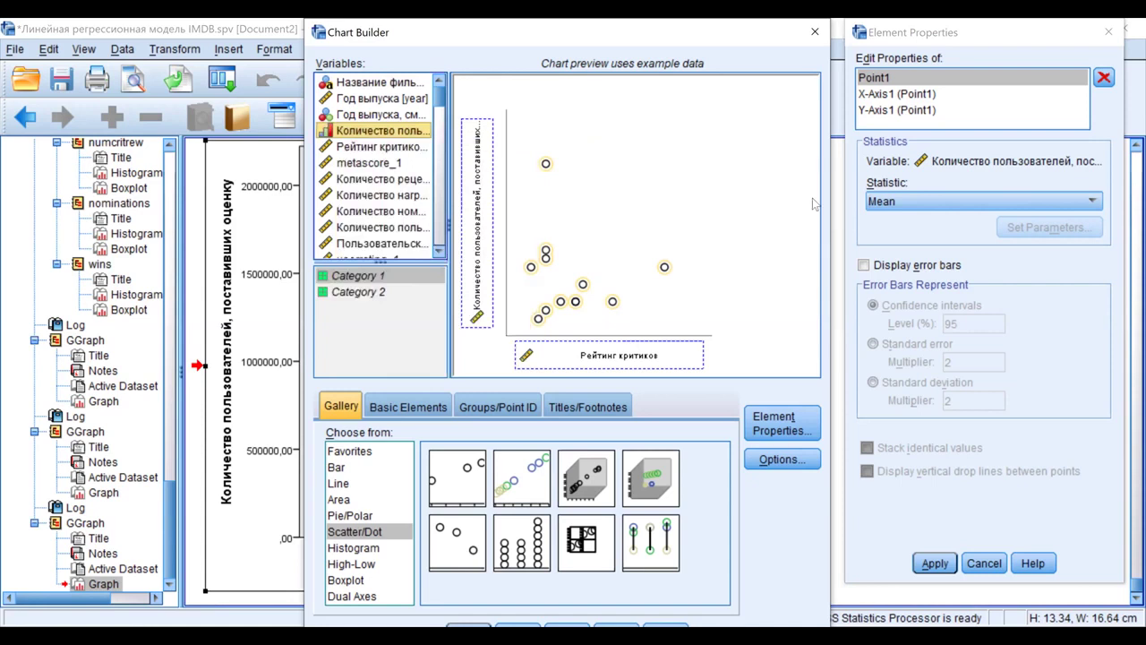
pyautogui.click(911, 204)
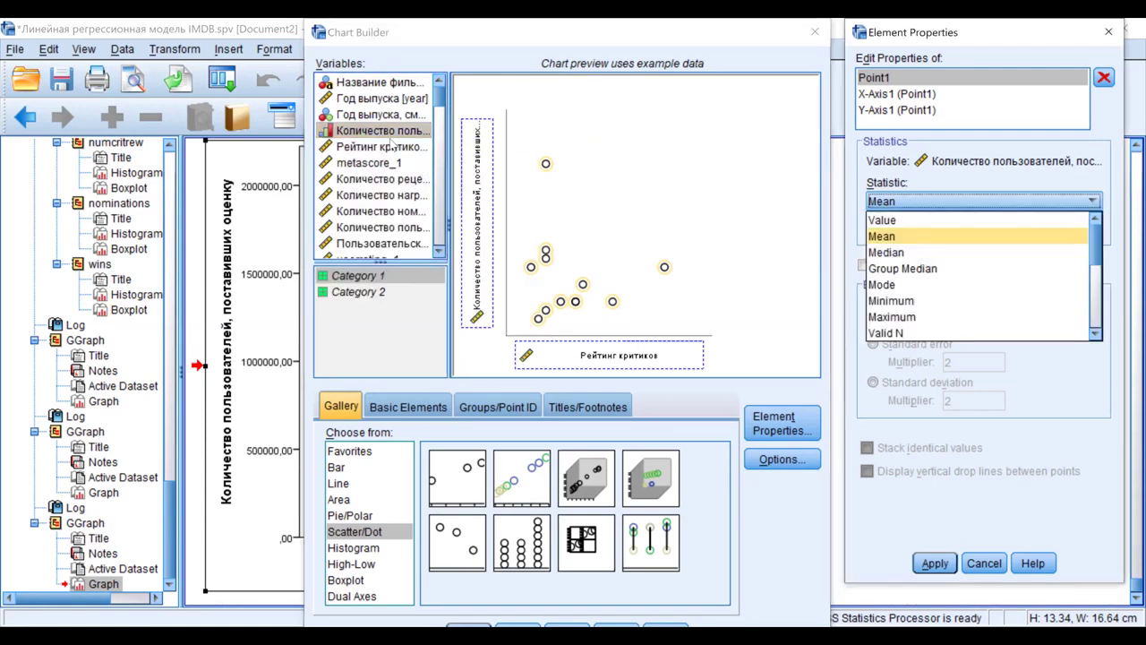
pyautogui.moveTo(484, 183); pyautogui.dragTo(395, 138)
pyautogui.moveTo(465, 195); pyautogui.dragTo(480, 211)
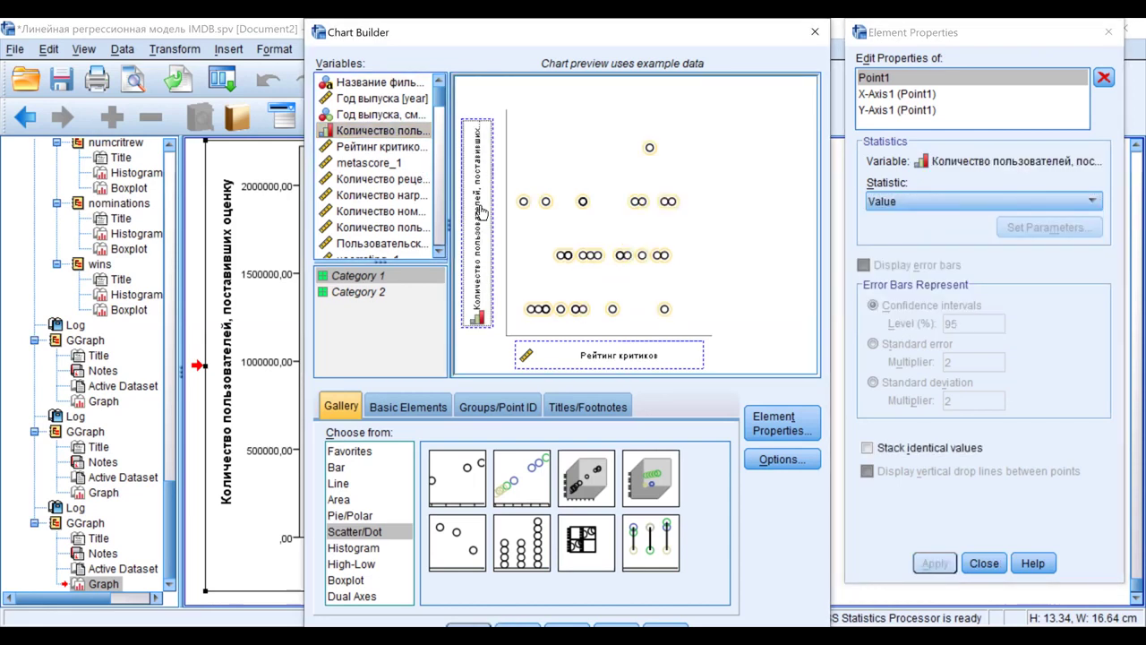
# - Remove the user votes variable from the Y-axis, restore its measurement level to Scale and assign it to the Y-axis again
pyautogui.click(893, 203)
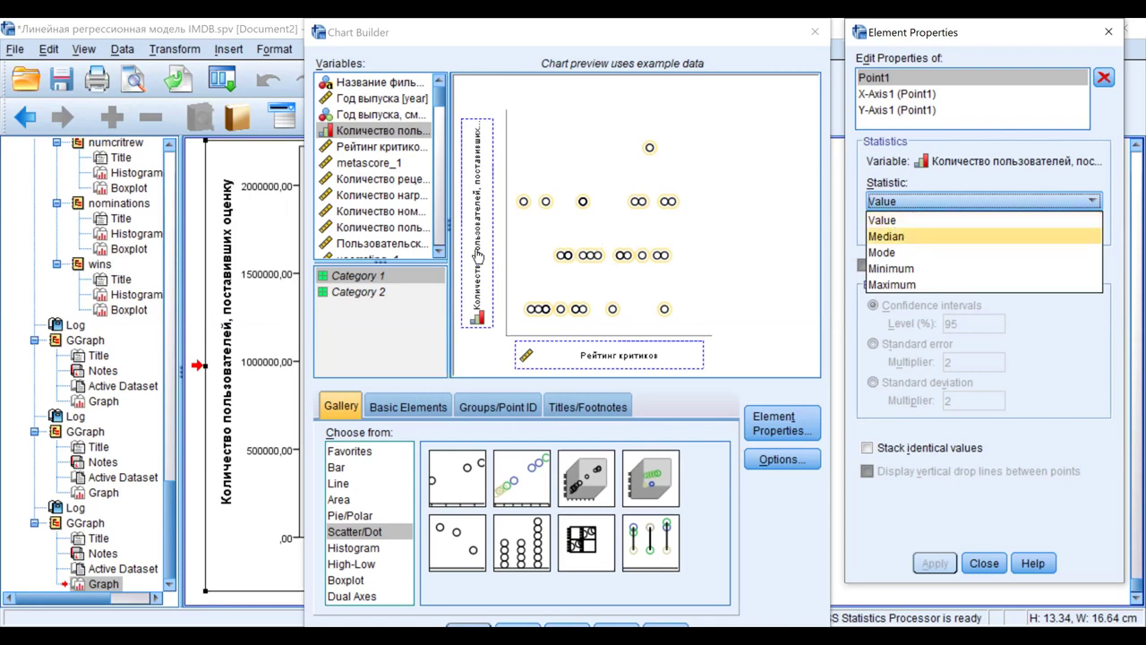
pyautogui.moveTo(478, 257); pyautogui.dragTo(377, 130)
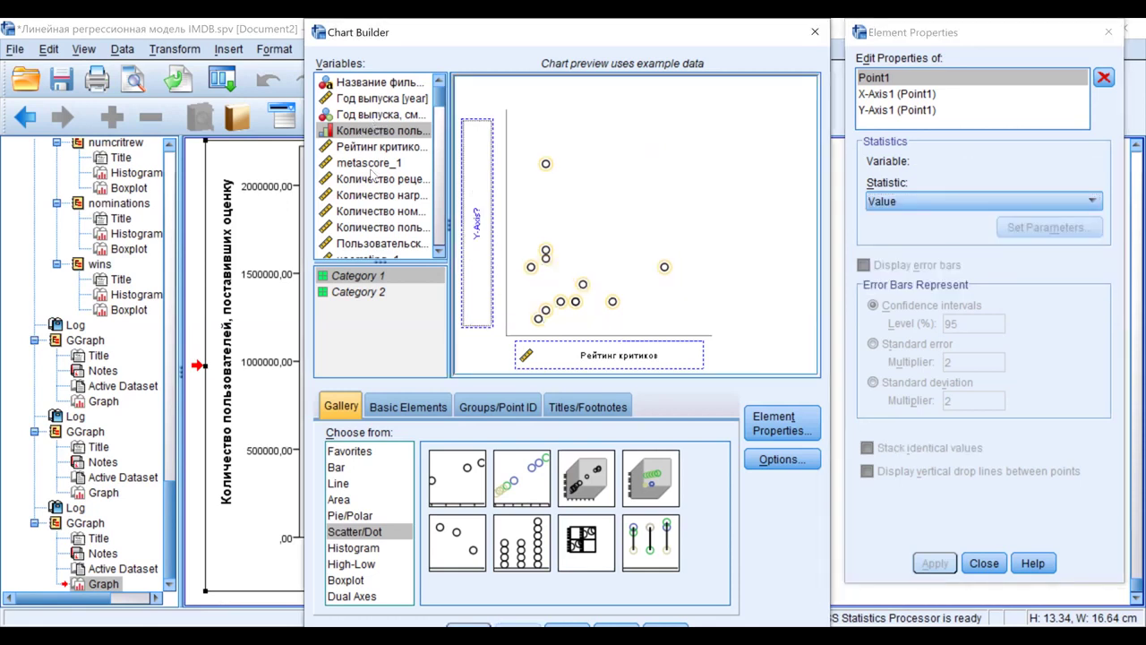
pyautogui.rightClick(333, 139)
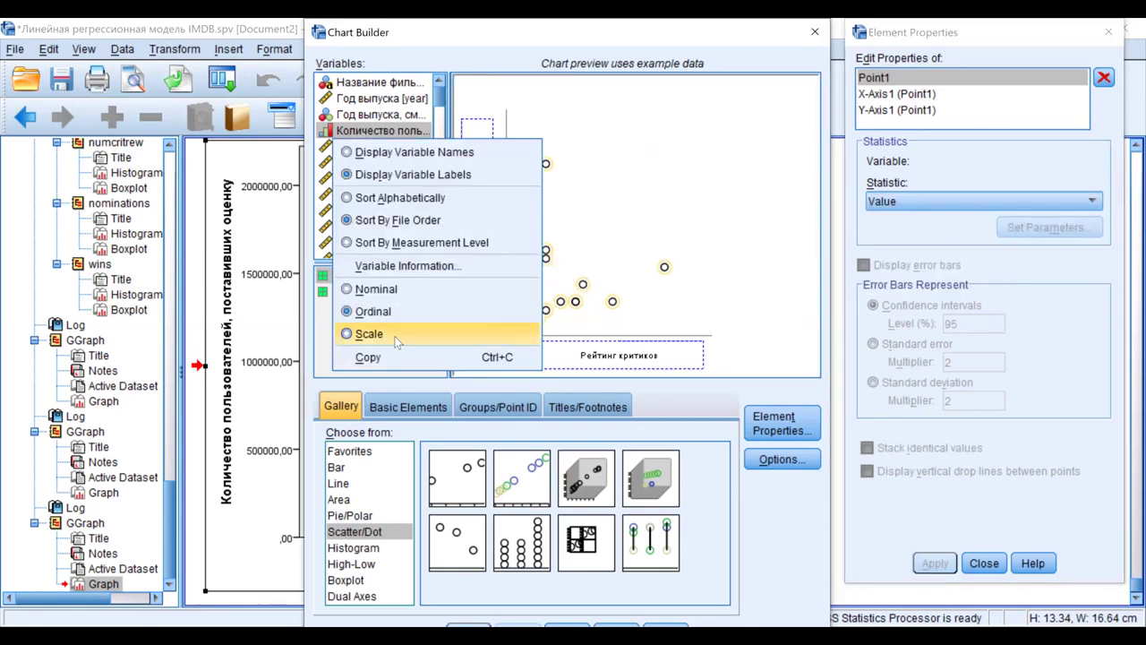
pyautogui.click(369, 334)
pyautogui.moveTo(472, 183); pyautogui.dragTo(472, 184)
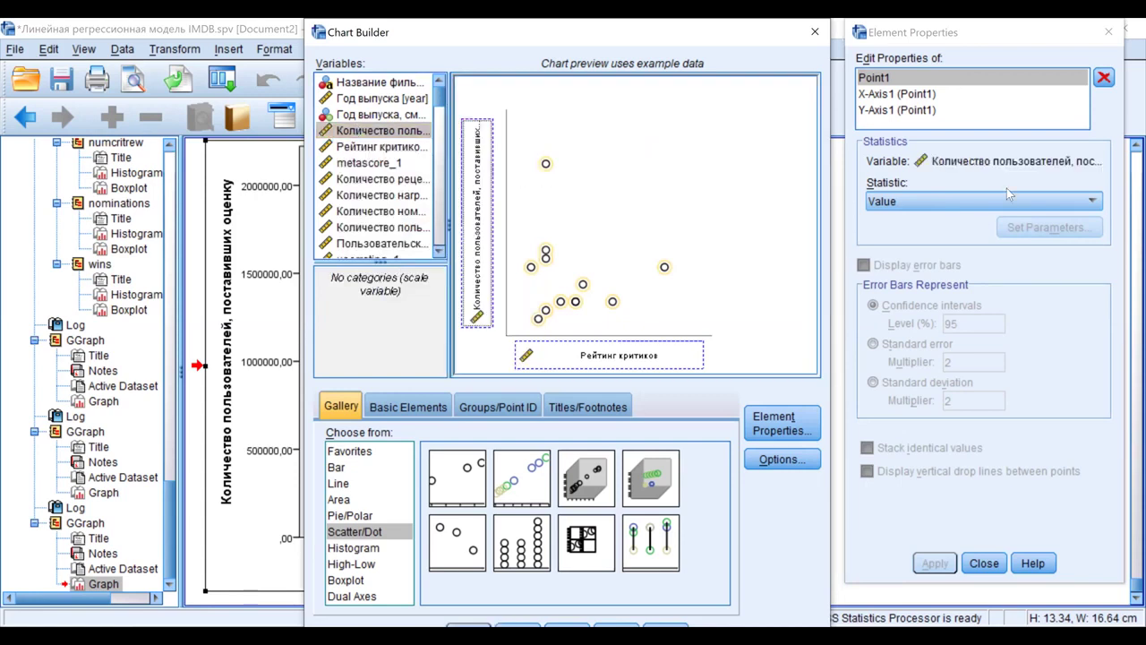
# - Set the Y-axis variable's statistic to Mean for the points and generate the scatterplot
pyautogui.click(961, 200)
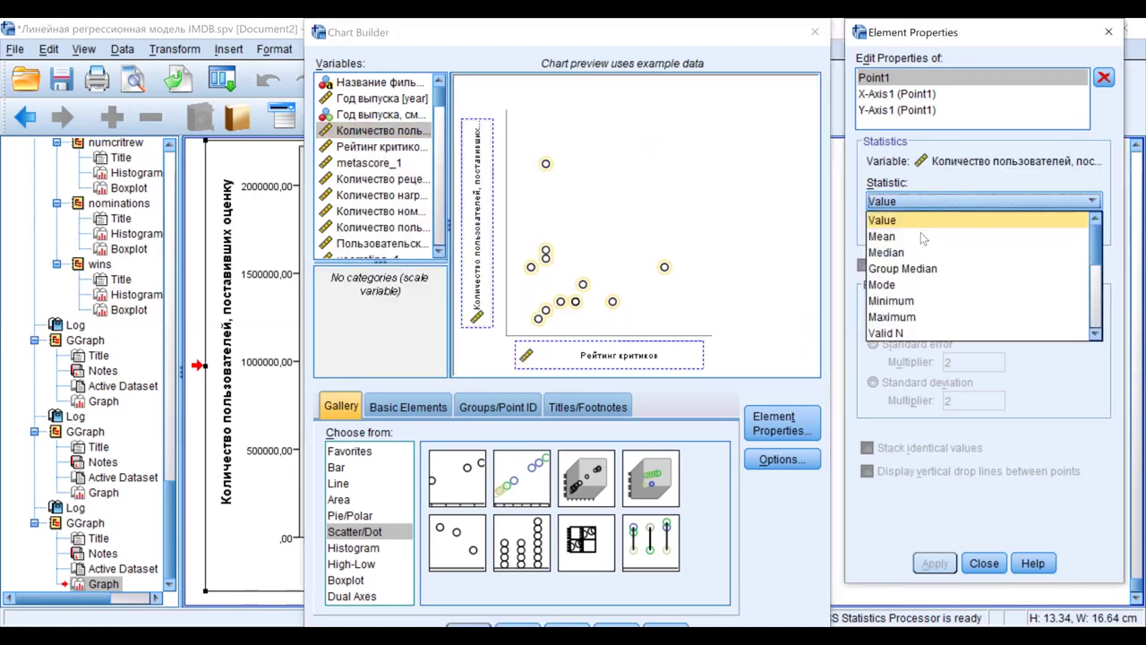
pyautogui.click(923, 238)
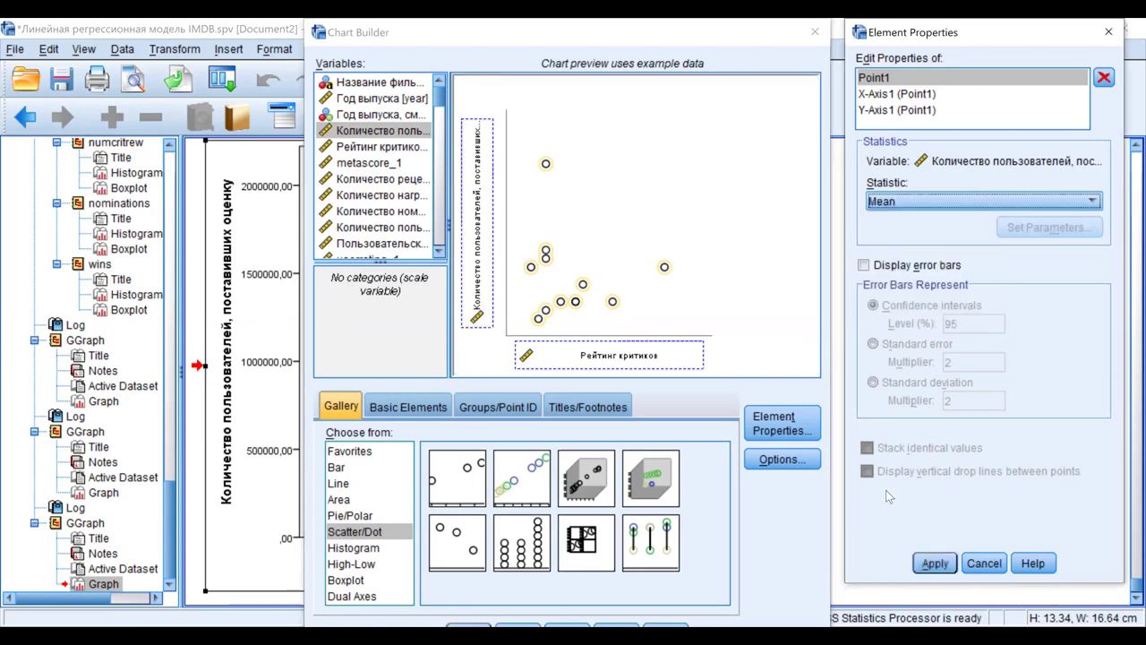
pyautogui.click(933, 563)
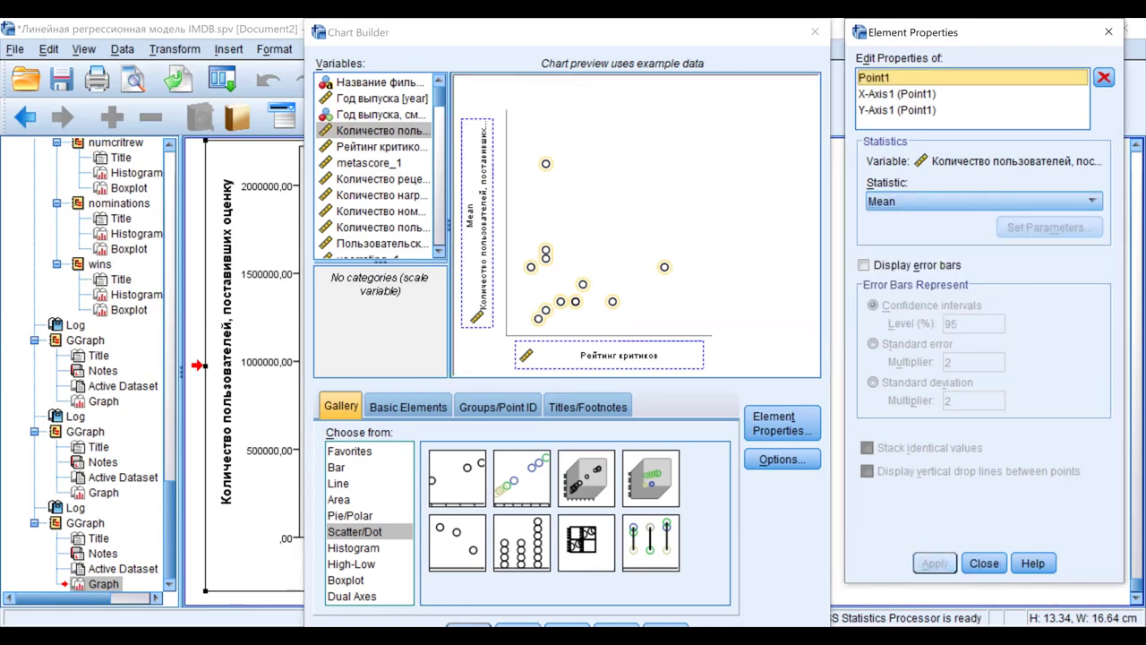
pyautogui.click(467, 629)
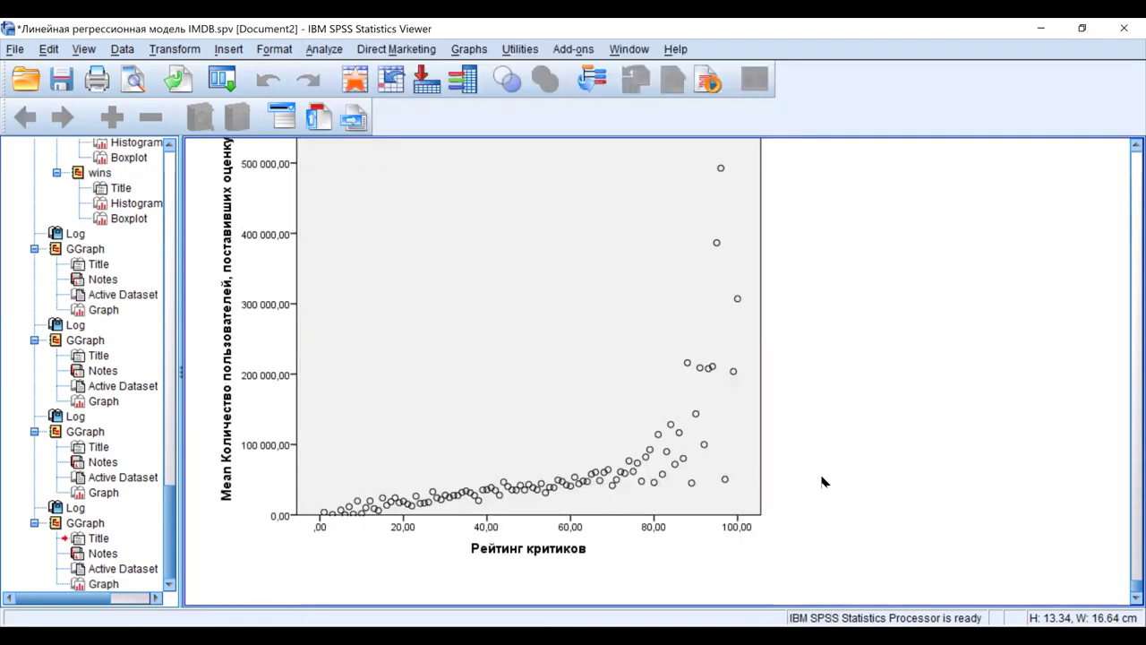
pyautogui.click(407, 491)
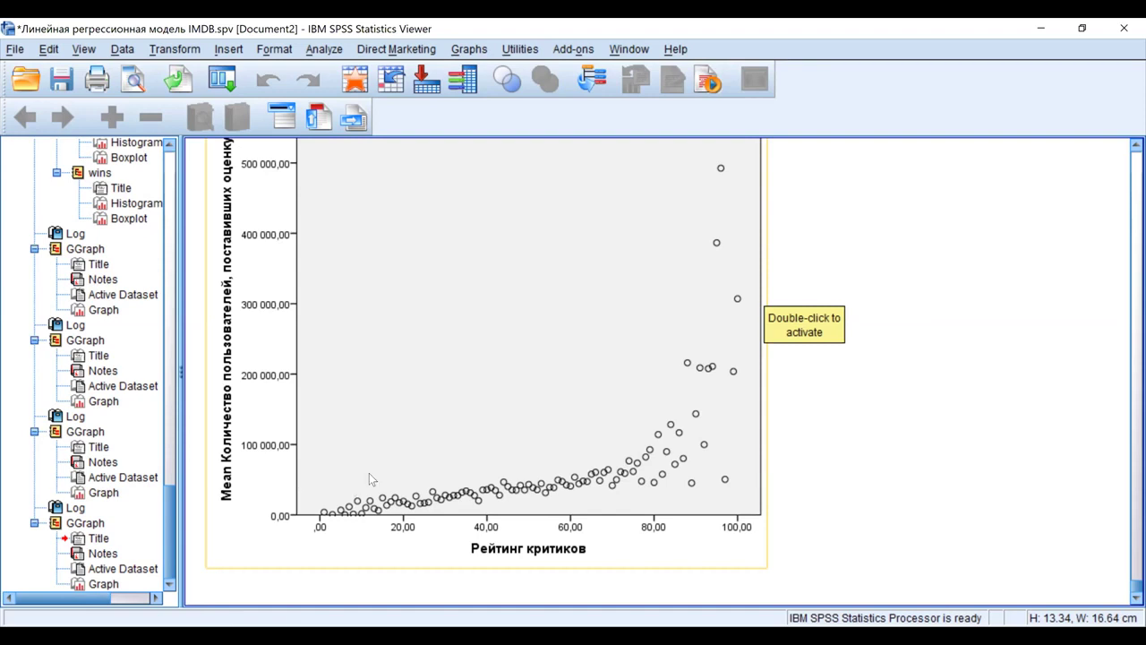
pyautogui.click(904, 358)
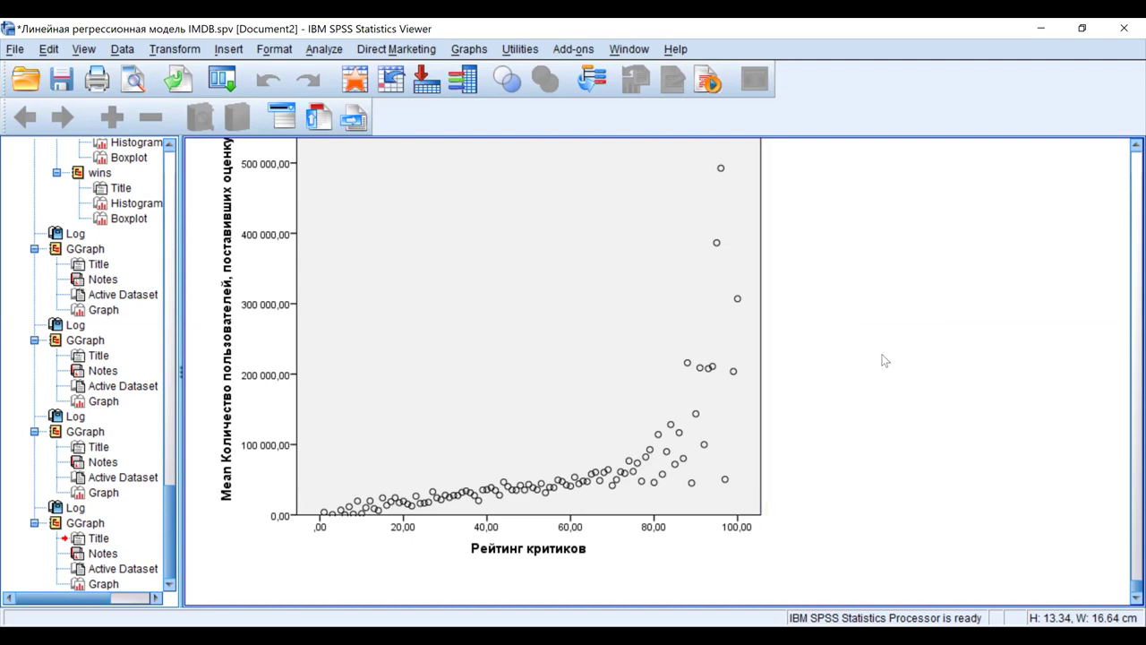
# - Compare the mean scatterplot of user votes against critics' rating with the binned and earlier scatterplots in the output
pyautogui.click(345, 405)
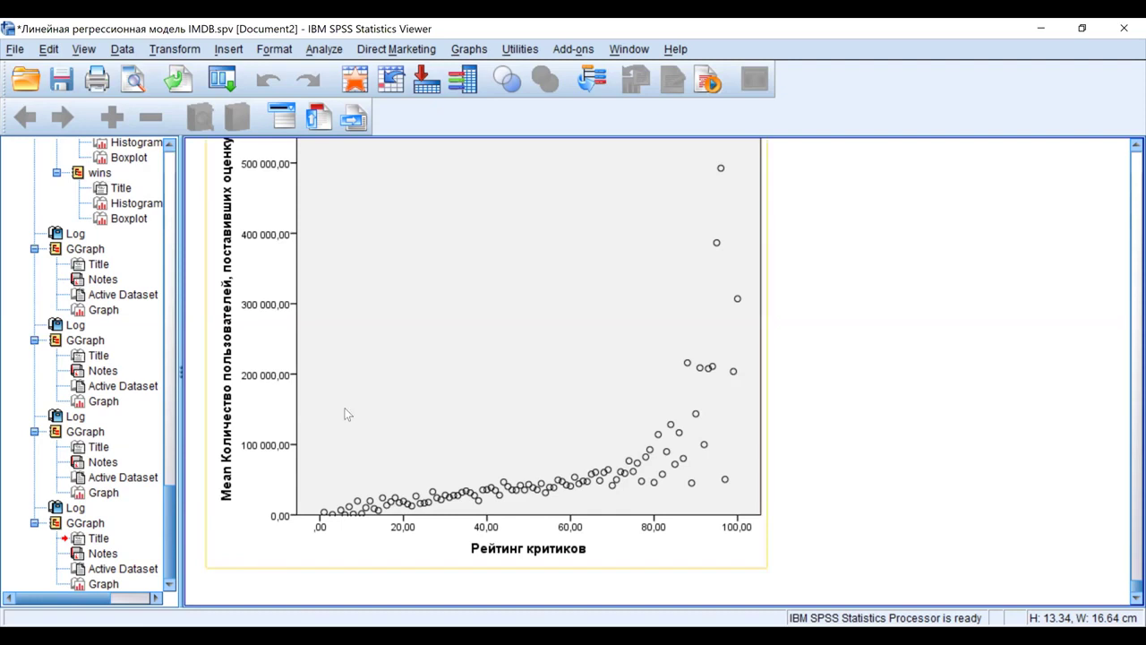
pyautogui.scroll(3, 347, 411)
pyautogui.scroll(3, 347, 411)
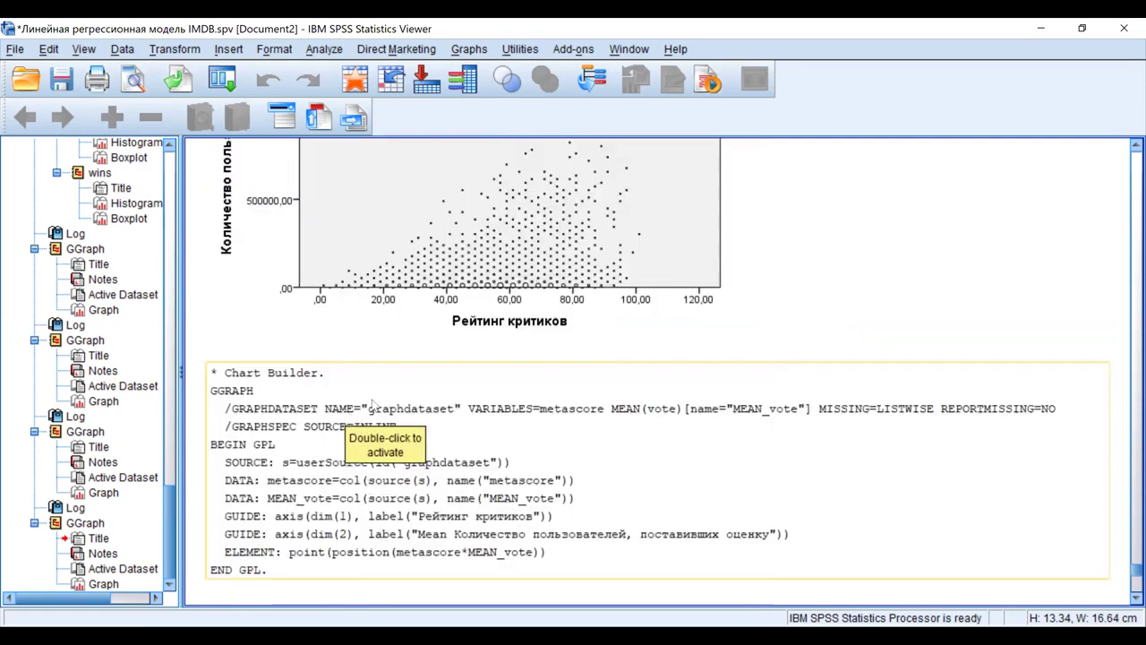
pyautogui.scroll(-5, 349, 414)
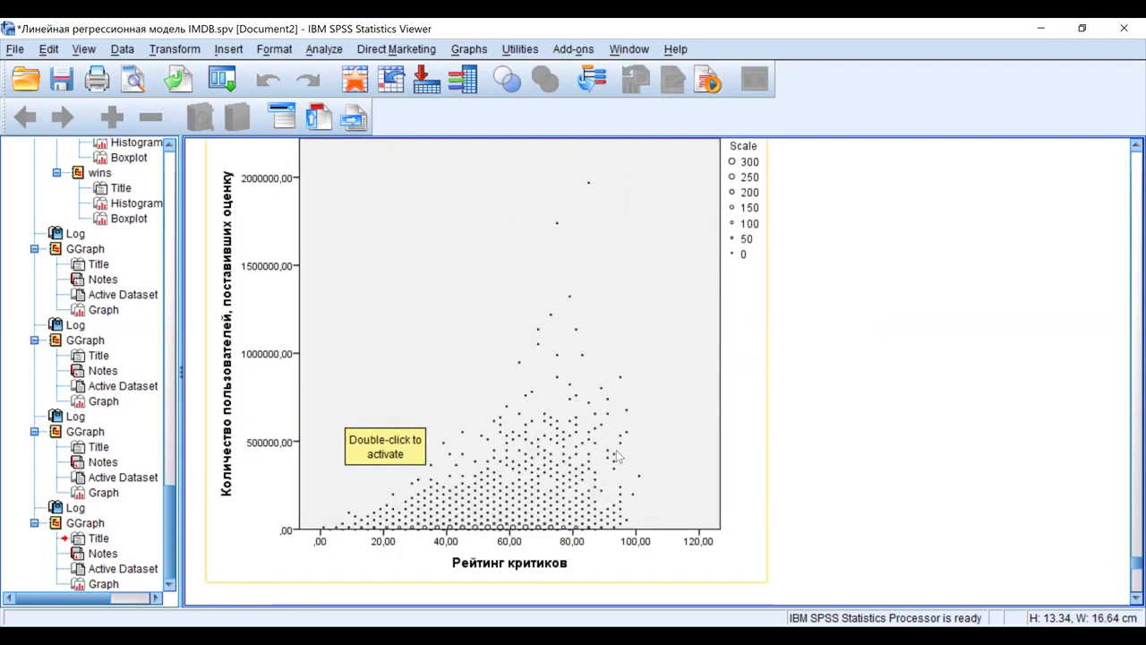
pyautogui.scroll(2, 618, 454)
pyautogui.scroll(3, 618, 455)
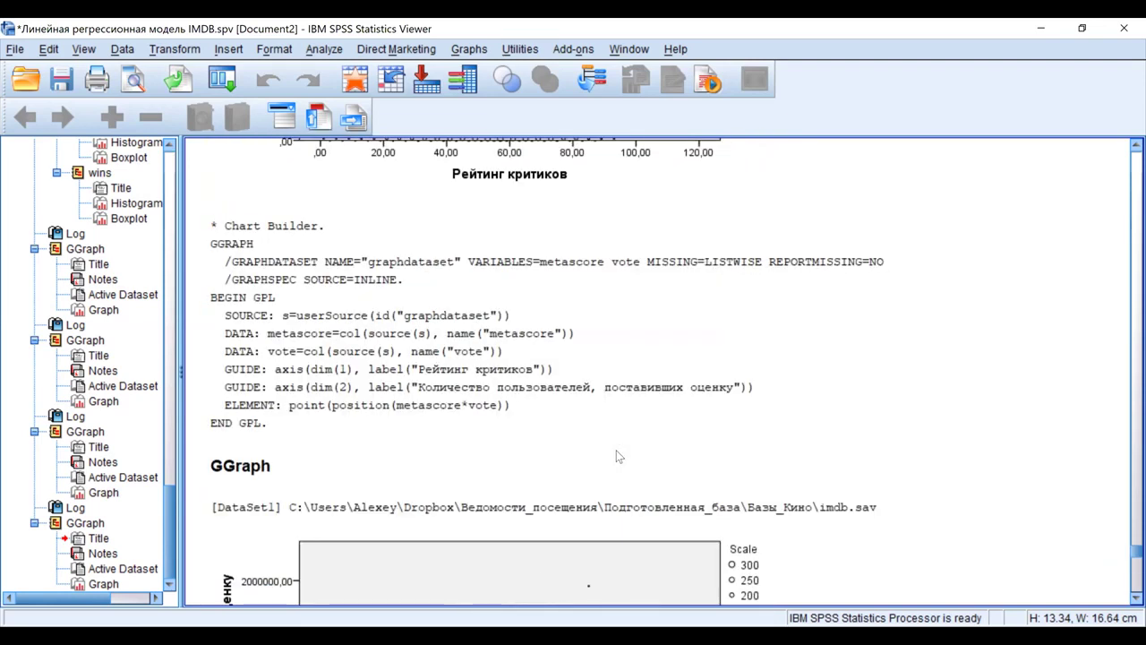
pyautogui.scroll(3, 616, 457)
pyautogui.scroll(-3, 616, 452)
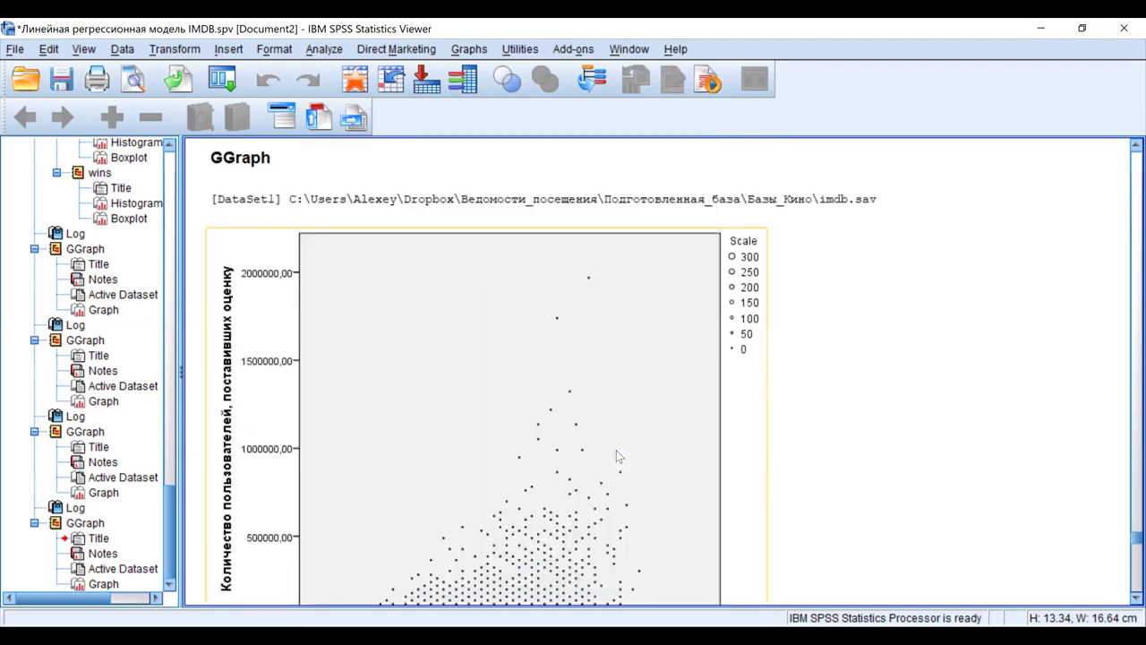
pyautogui.scroll(5, 616, 452)
pyautogui.scroll(1, 616, 457)
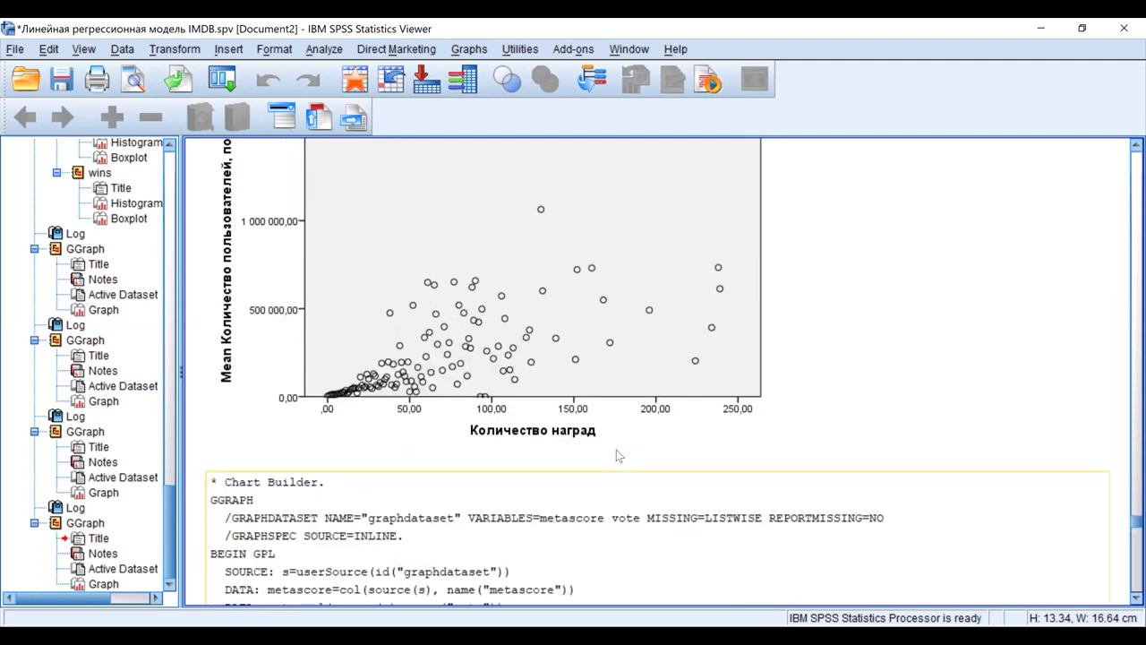
pyautogui.scroll(-4, 616, 455)
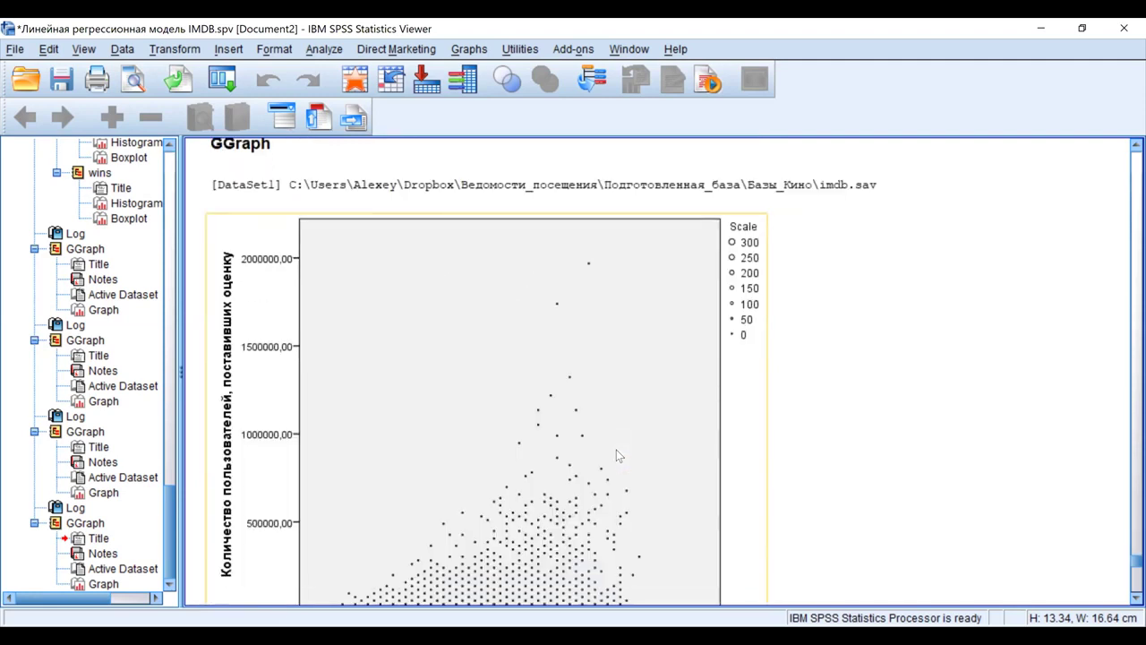
pyautogui.scroll(5, 616, 457)
pyautogui.scroll(5, 616, 456)
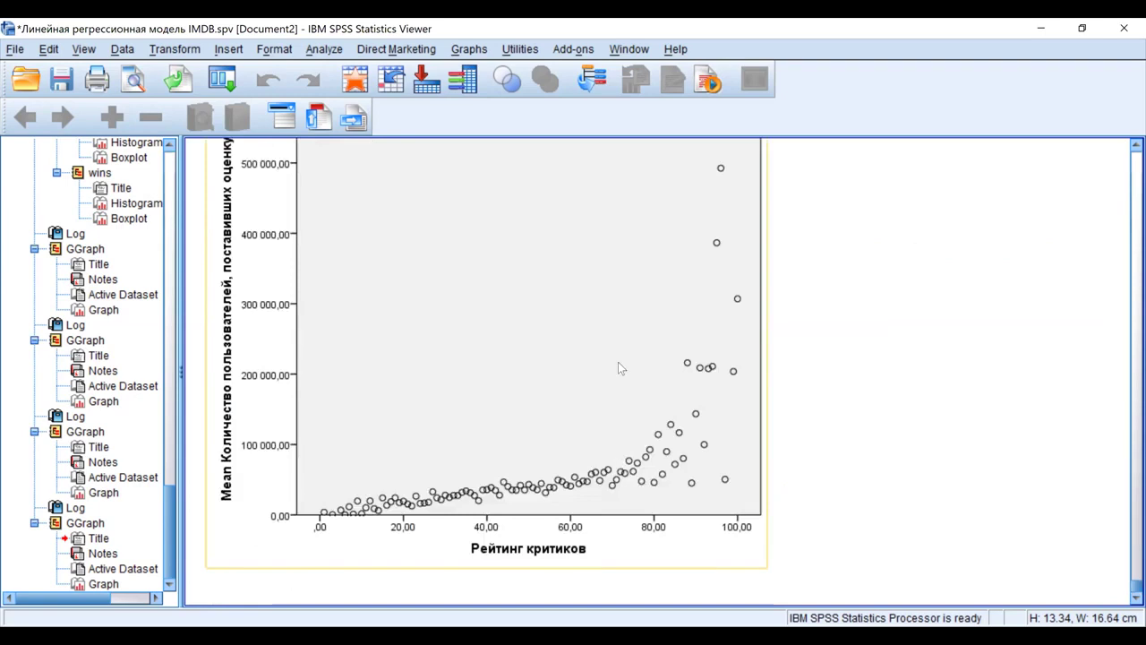
# - Reopen the Chart Builder, set the points' statistic to Value and generate the raw scatterplot of user votes against critics' rating
pyautogui.click(469, 50)
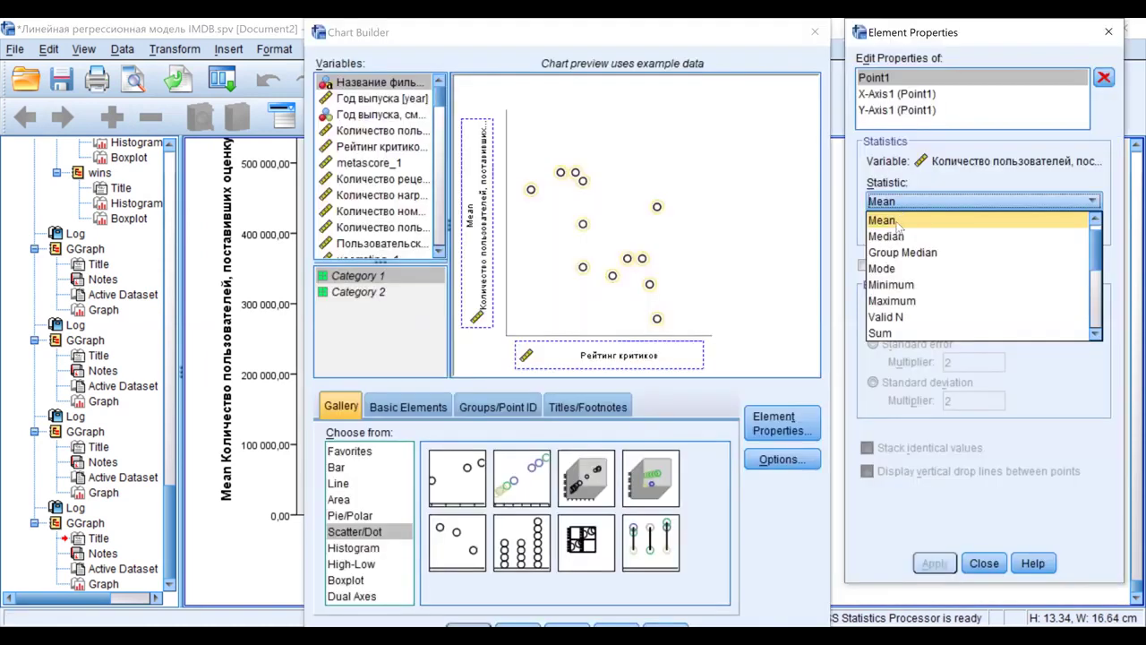
pyautogui.scroll(1, 901, 226)
pyautogui.press('Up')
pyautogui.press('Return')
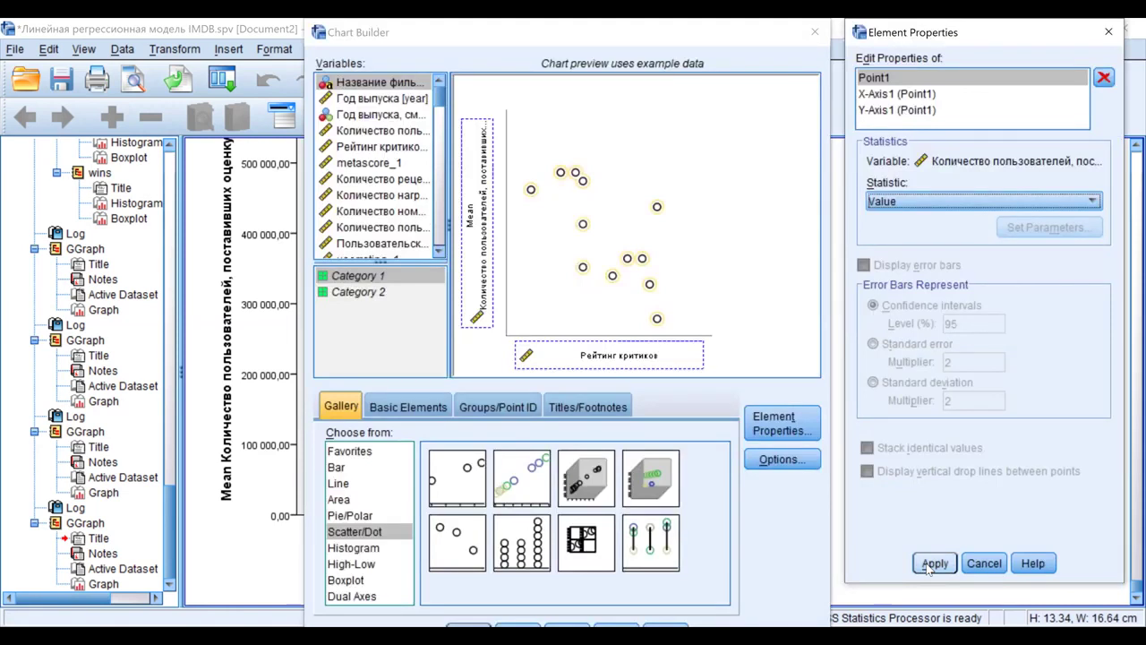
pyautogui.click(931, 564)
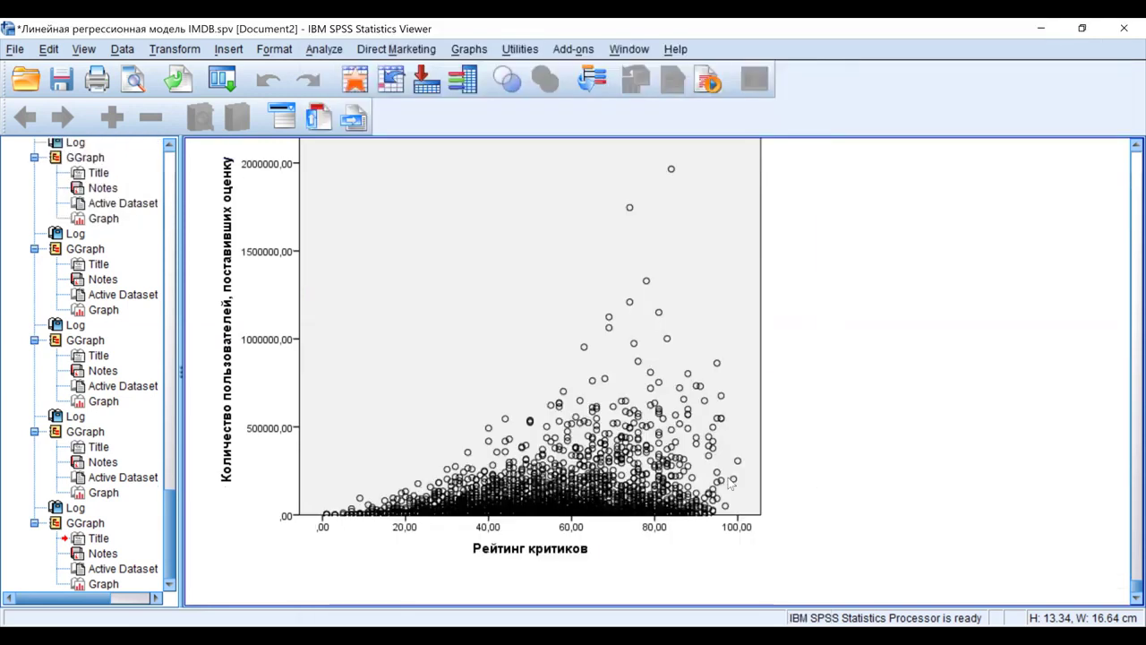
pyautogui.click(678, 268)
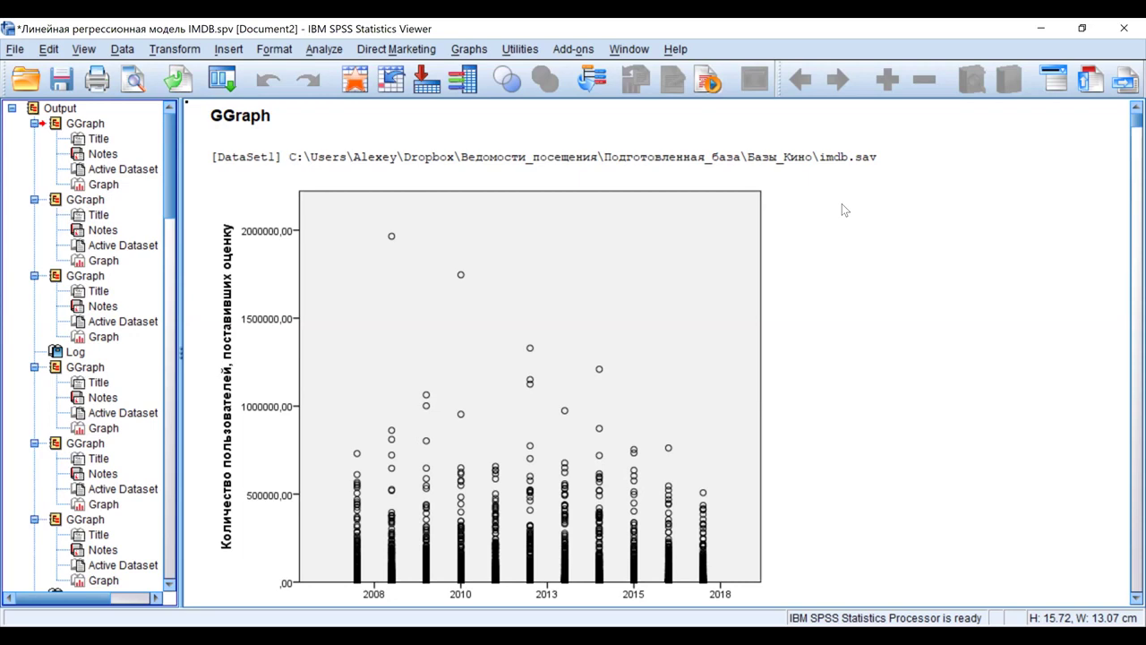
# - Examine the raw, binned and mean scatterplots of user votes against release year near the start of the output
pyautogui.scroll(-2, 839, 206)
pyautogui.click(409, 342)
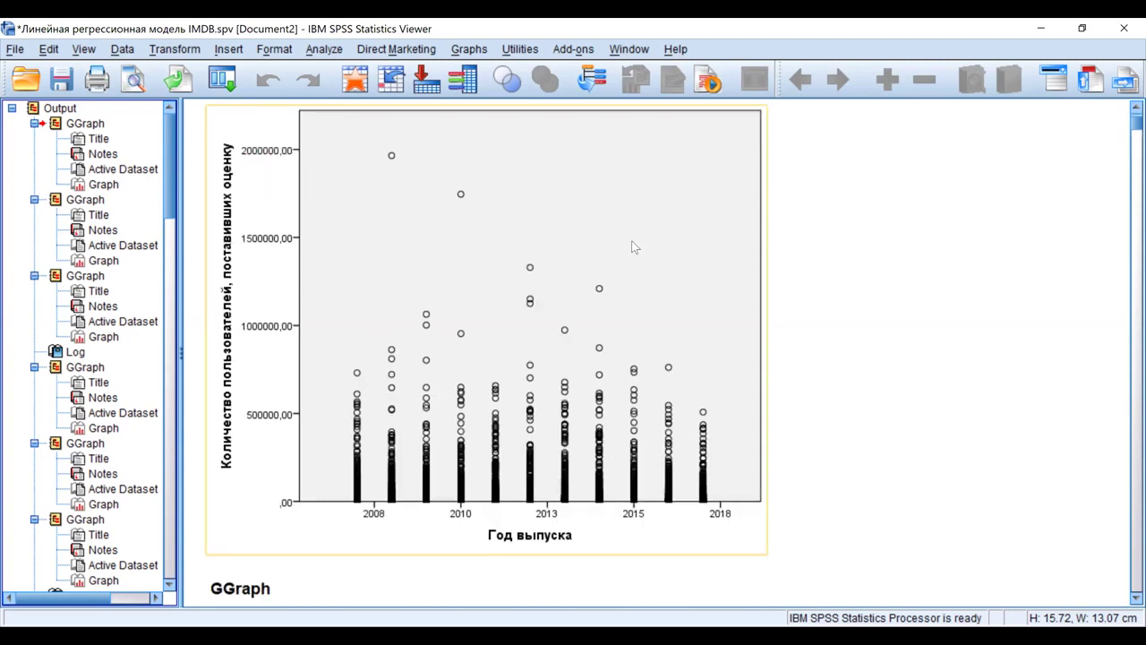
pyautogui.scroll(-5, 631, 240)
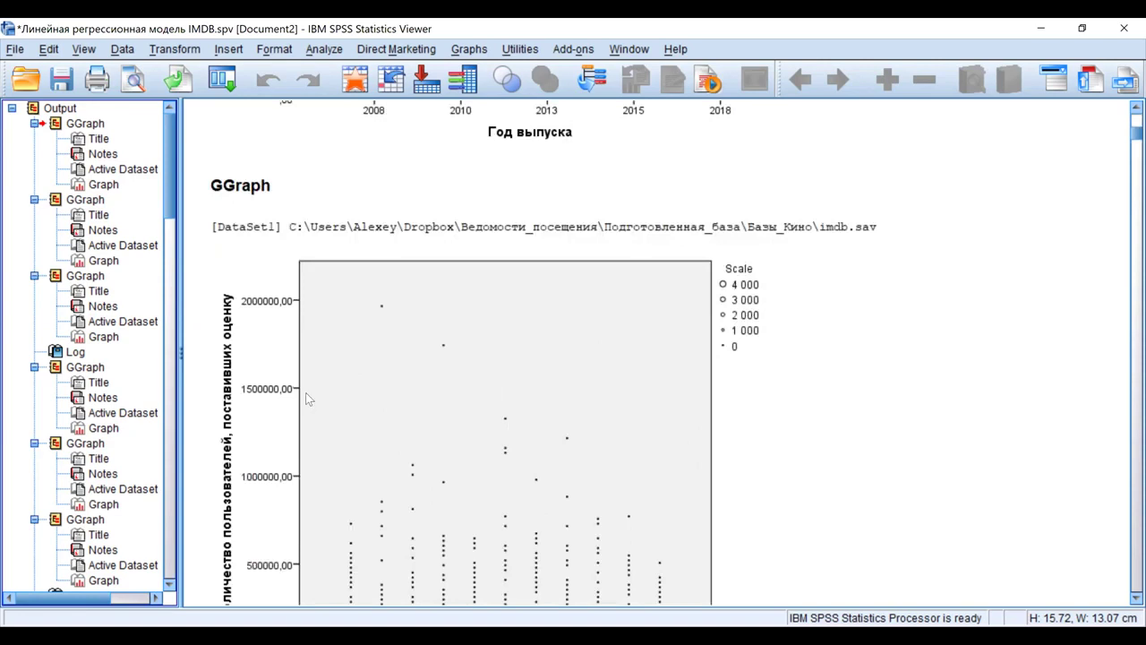
pyautogui.scroll(-1, 306, 400)
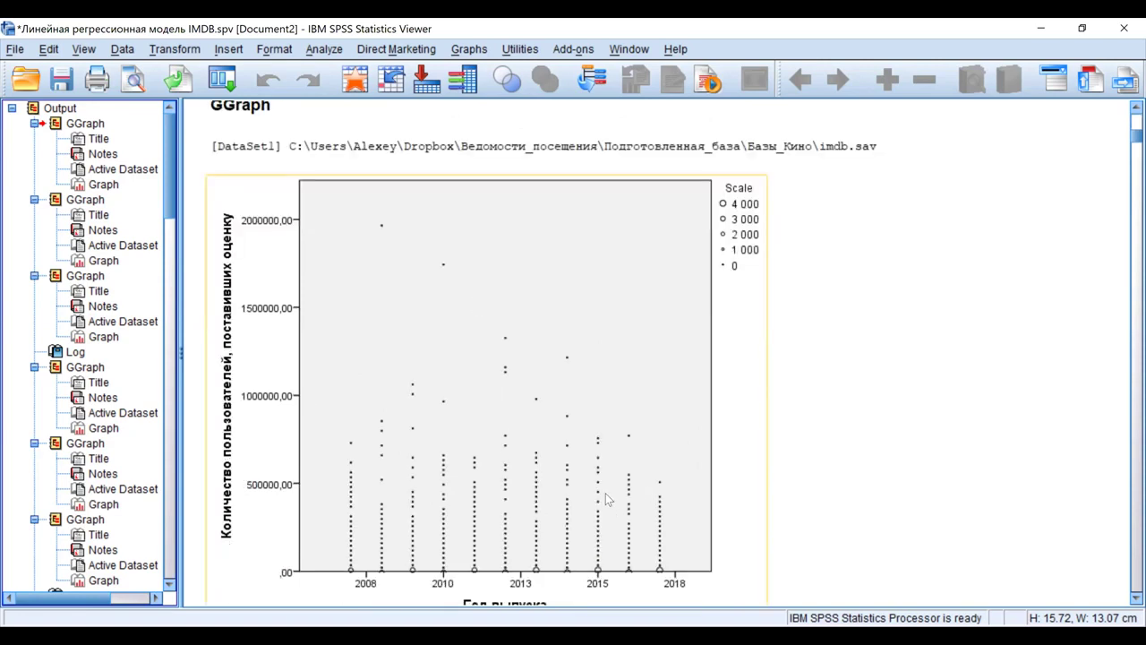
pyautogui.scroll(-1, 609, 499)
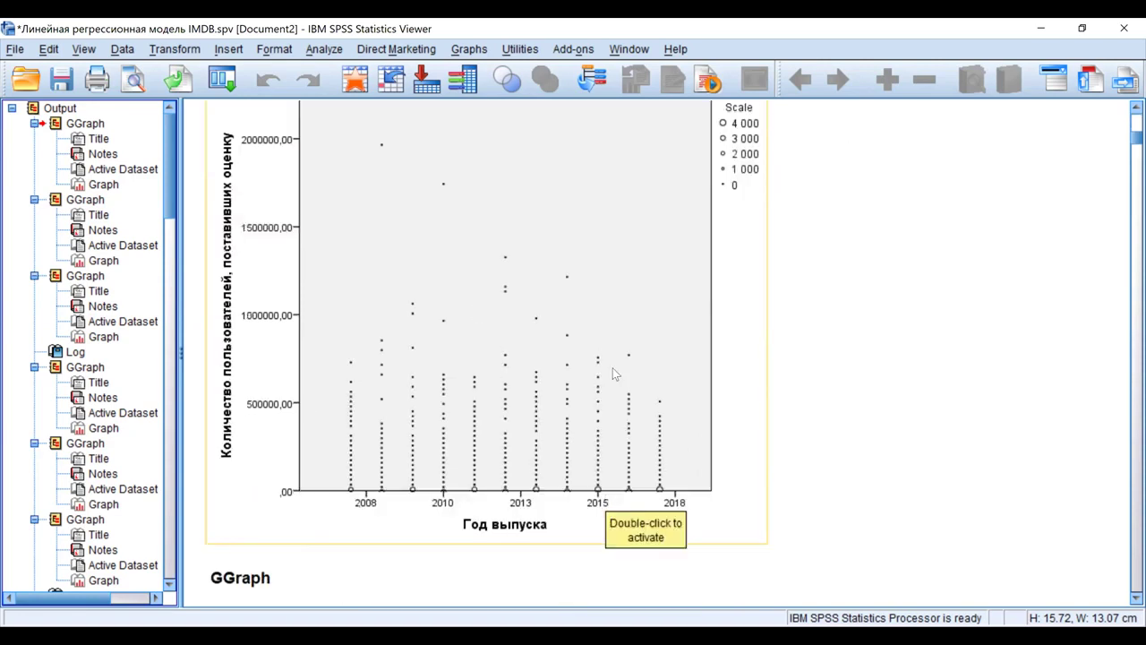
pyautogui.scroll(-6, 617, 375)
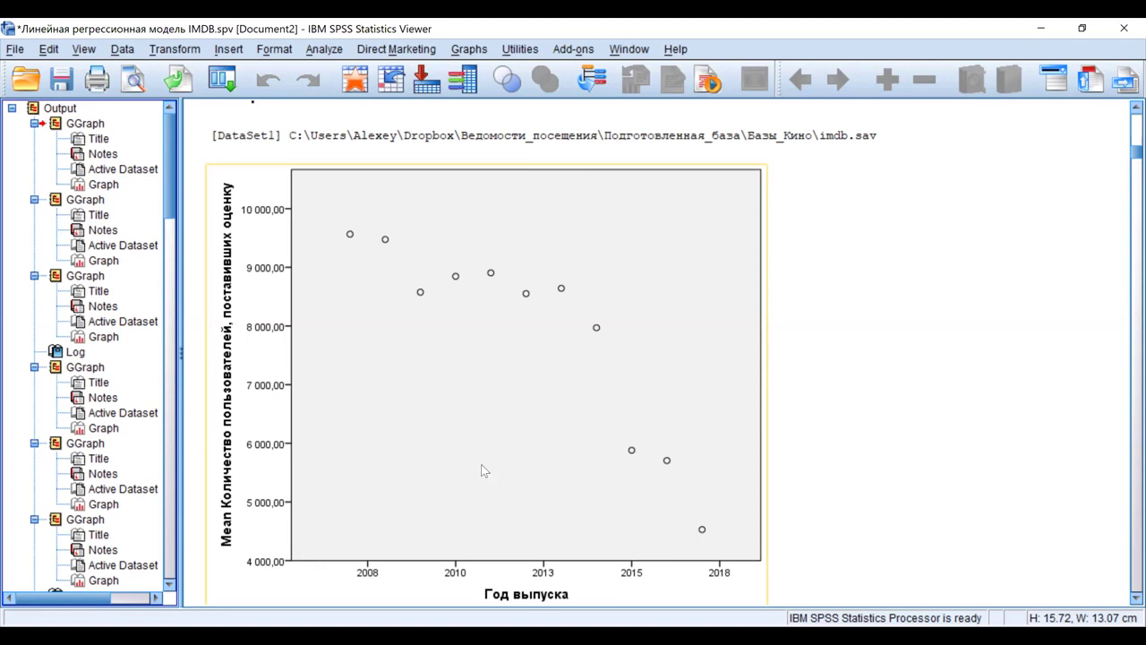
# - Examine how user votes vary with critics' rating in the raw, binned and mean scatterplots
pyautogui.scroll(-5, 480, 464)
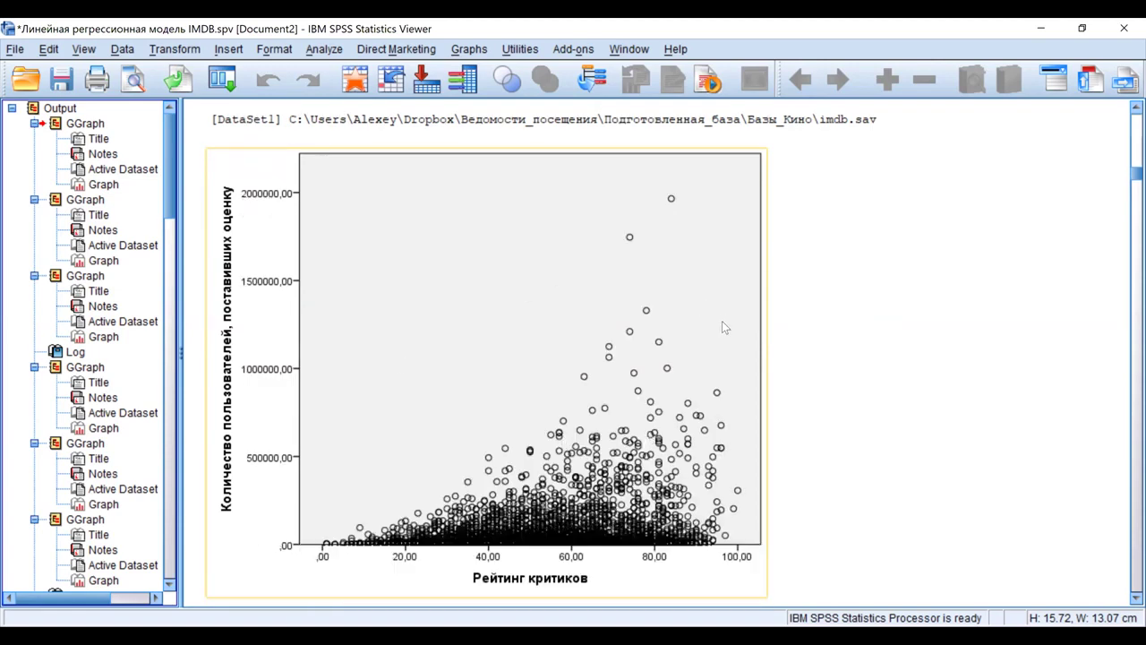
pyautogui.scroll(-2, 724, 327)
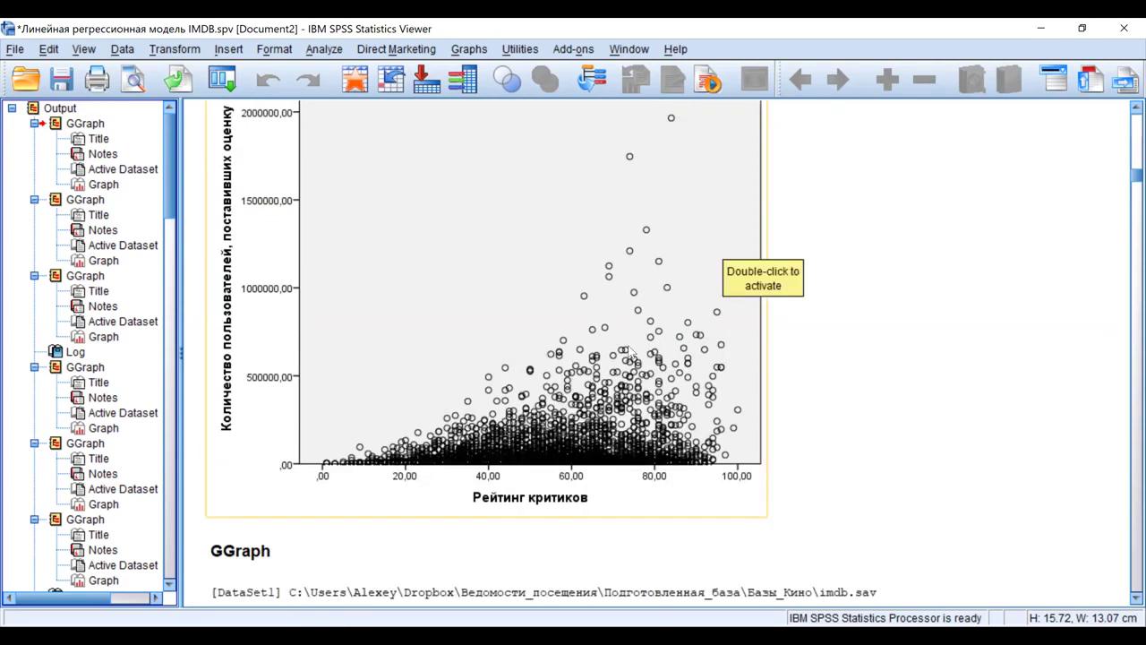
pyautogui.scroll(-8, 630, 352)
pyautogui.scroll(-4, 588, 399)
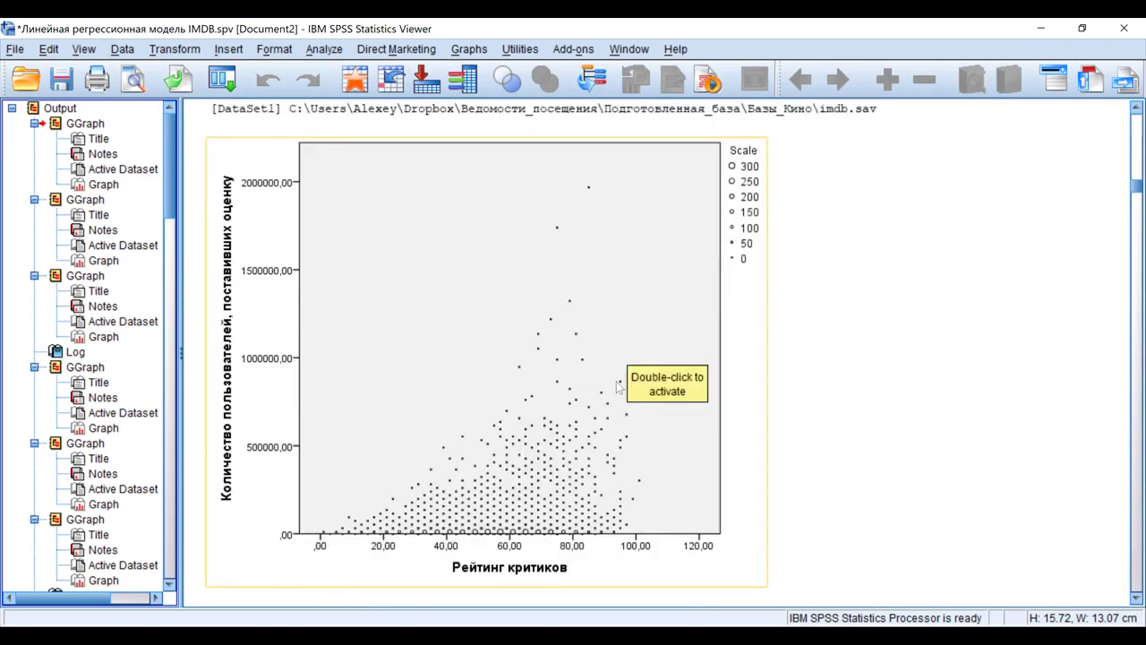
pyautogui.scroll(-8, 446, 478)
pyautogui.scroll(-4, 417, 500)
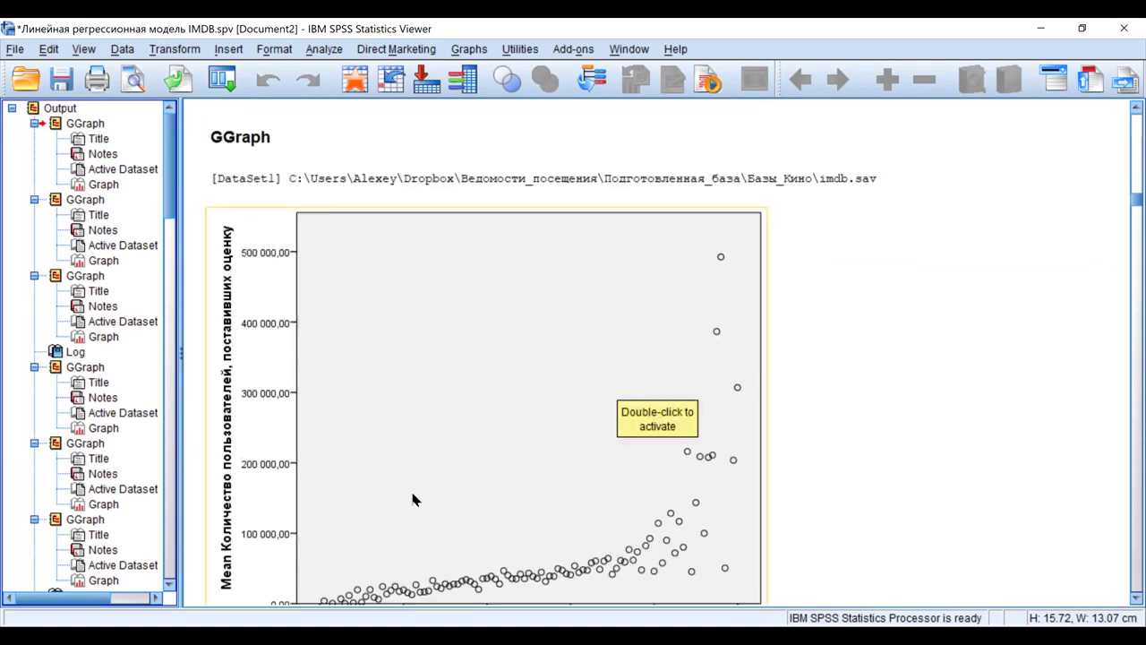
pyautogui.scroll(-2, 583, 460)
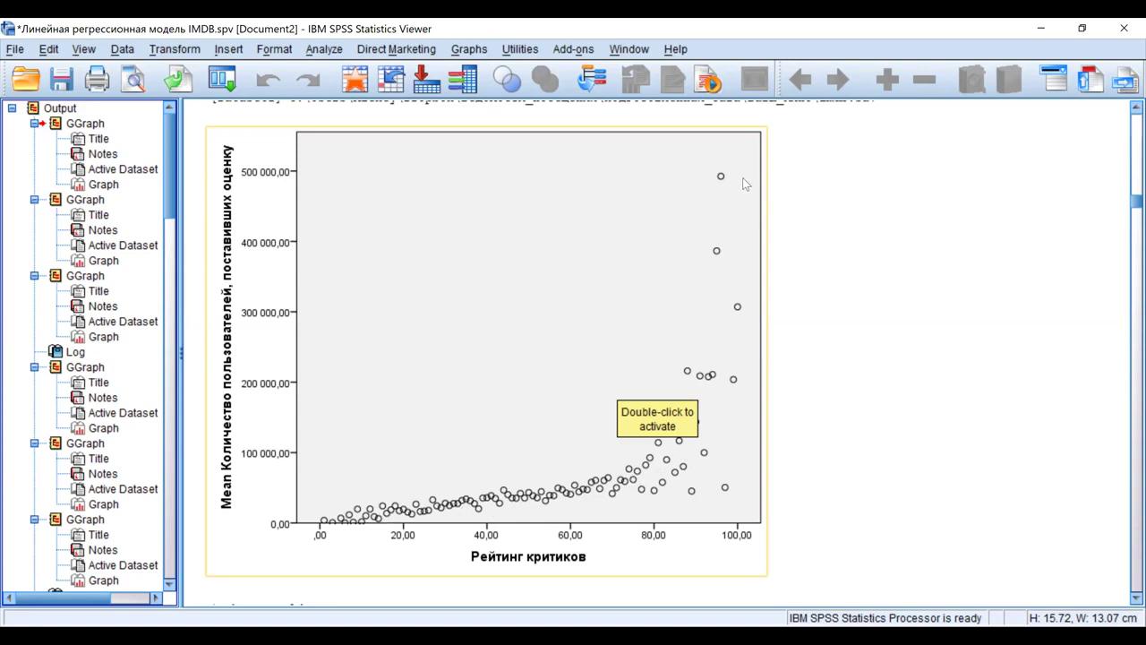
# - Examine how user votes vary with the number of critics' reviews in the raw, binned and mean scatterplots
pyautogui.scroll(-5, 640, 479)
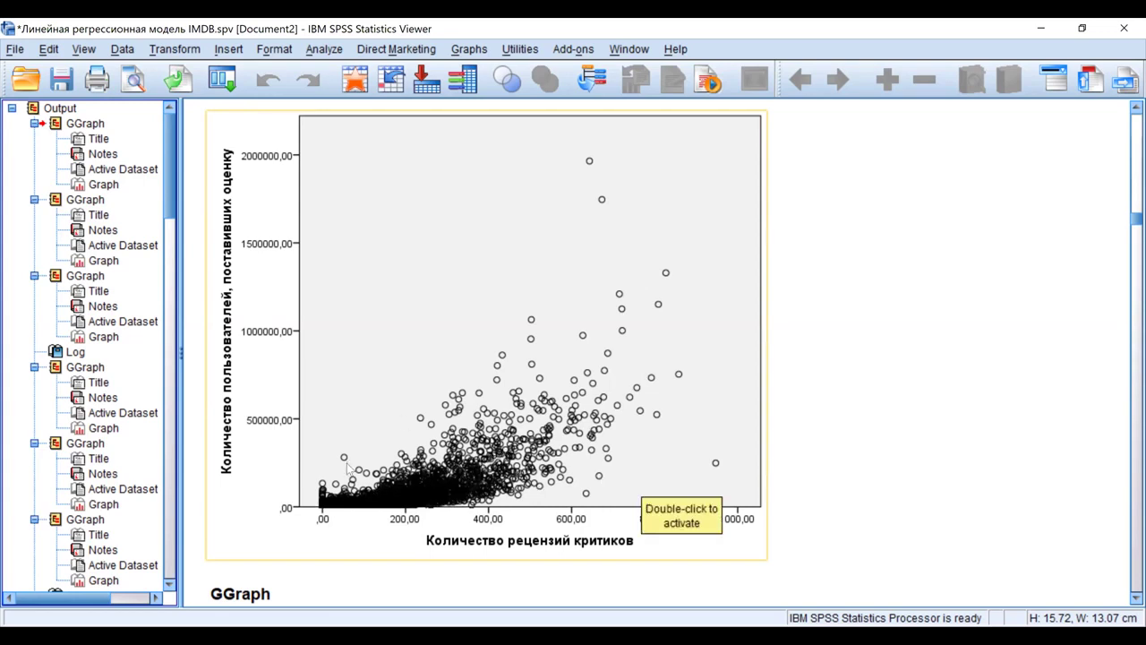
pyautogui.scroll(-5, 347, 465)
pyautogui.scroll(5, 346, 463)
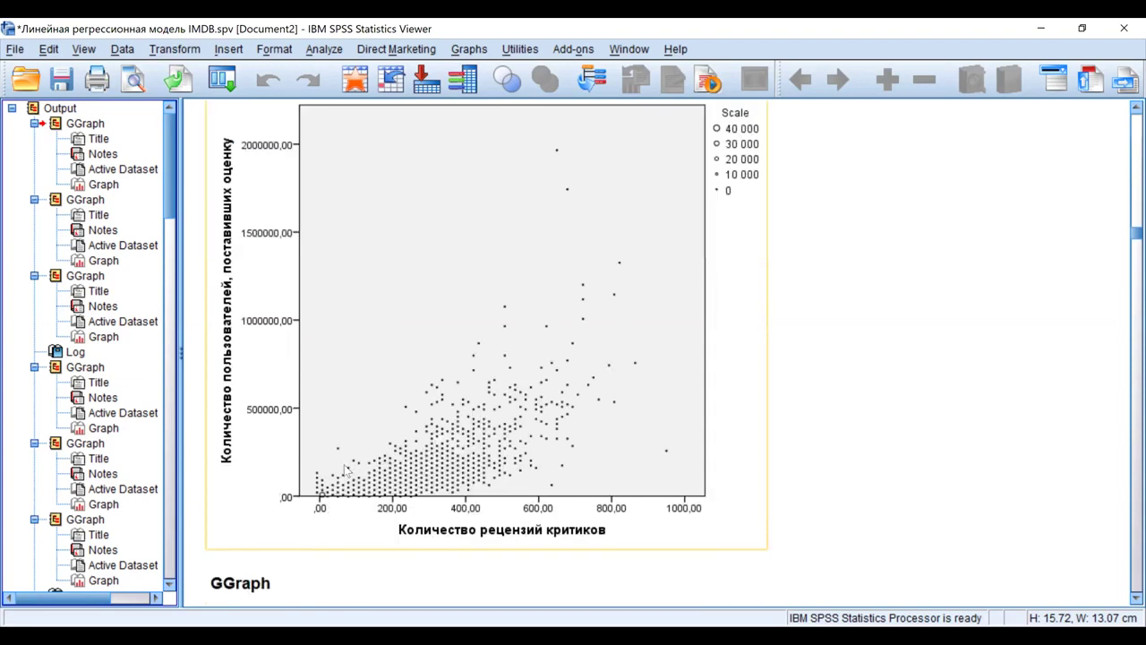
pyautogui.scroll(-6, 520, 403)
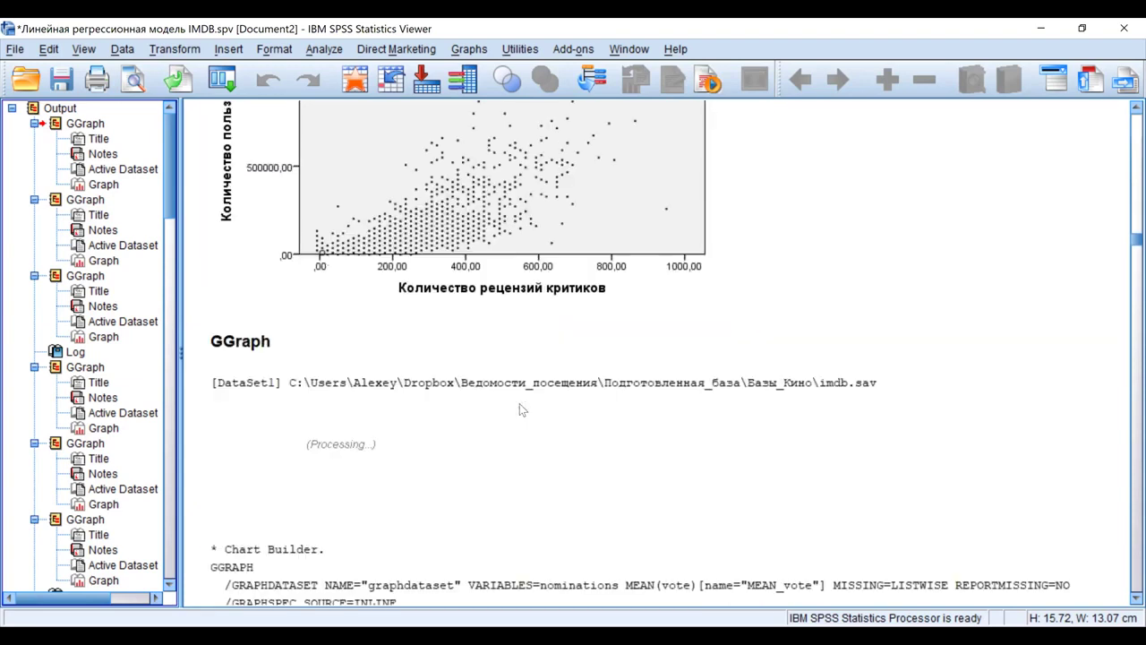
pyautogui.scroll(-1, 433, 479)
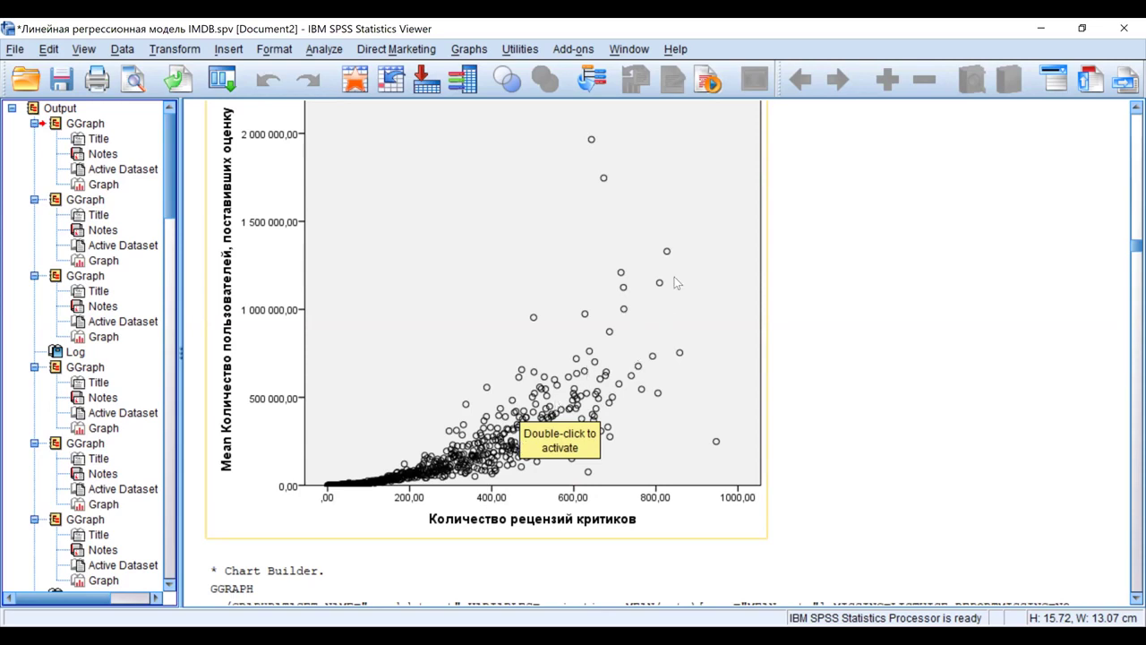
# - Compare the raw, binned and mean scatterplots of user votes against the number of nominations, and go on to the awards scatterplot
pyautogui.scroll(-5, 800, 349)
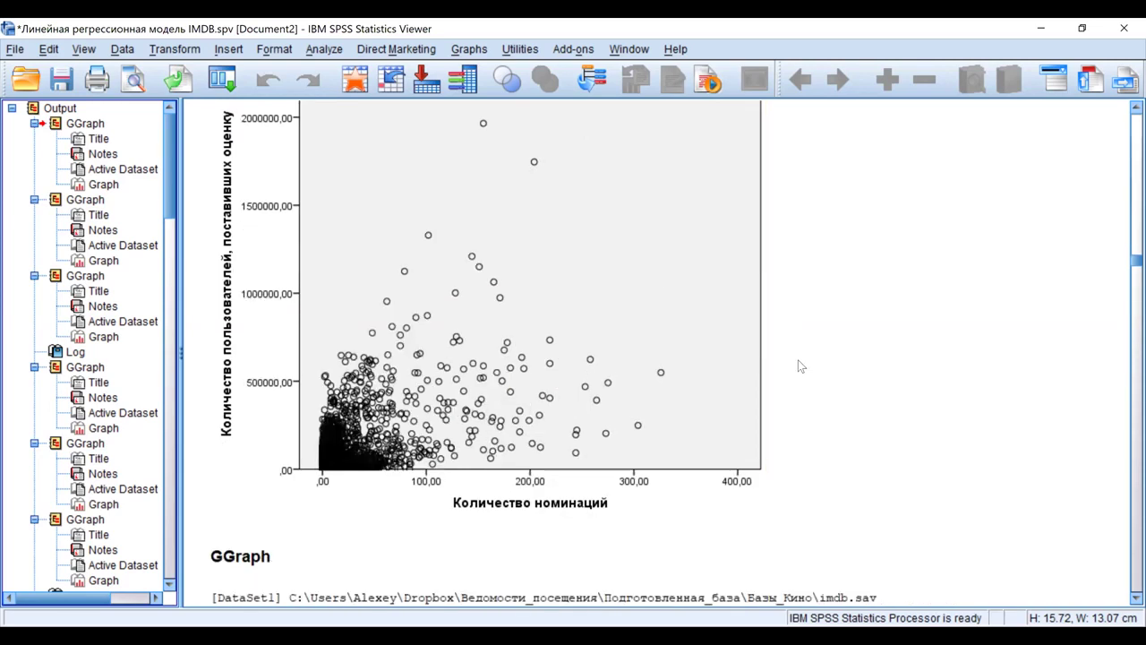
pyautogui.click(371, 408)
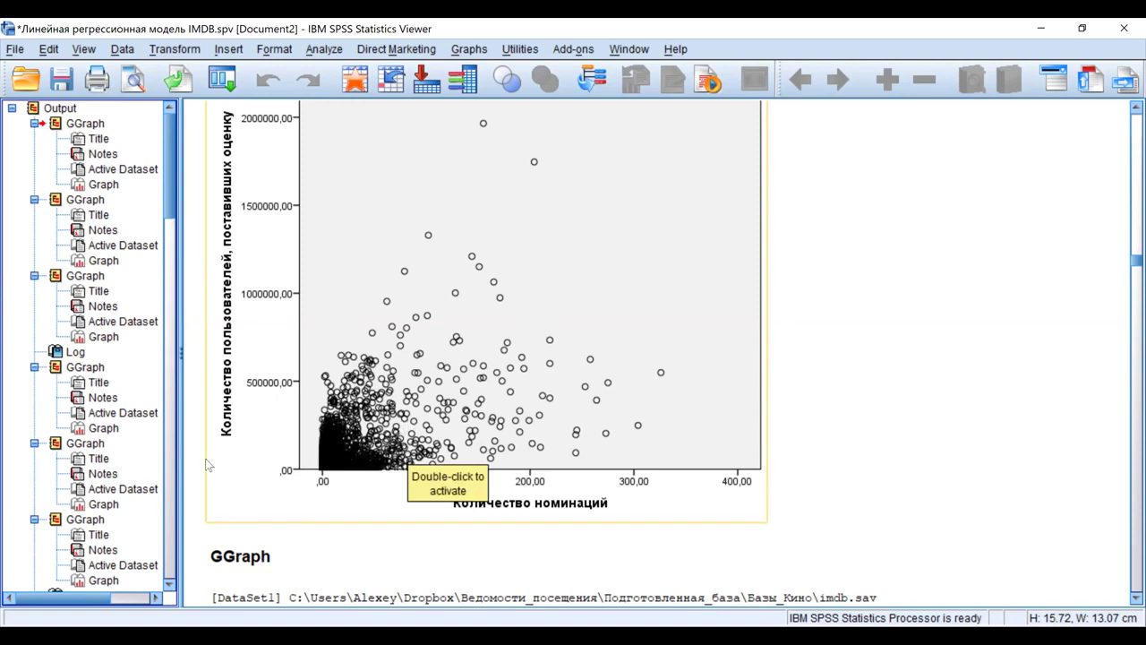
pyautogui.scroll(-3, 206, 464)
pyautogui.scroll(-2, 206, 464)
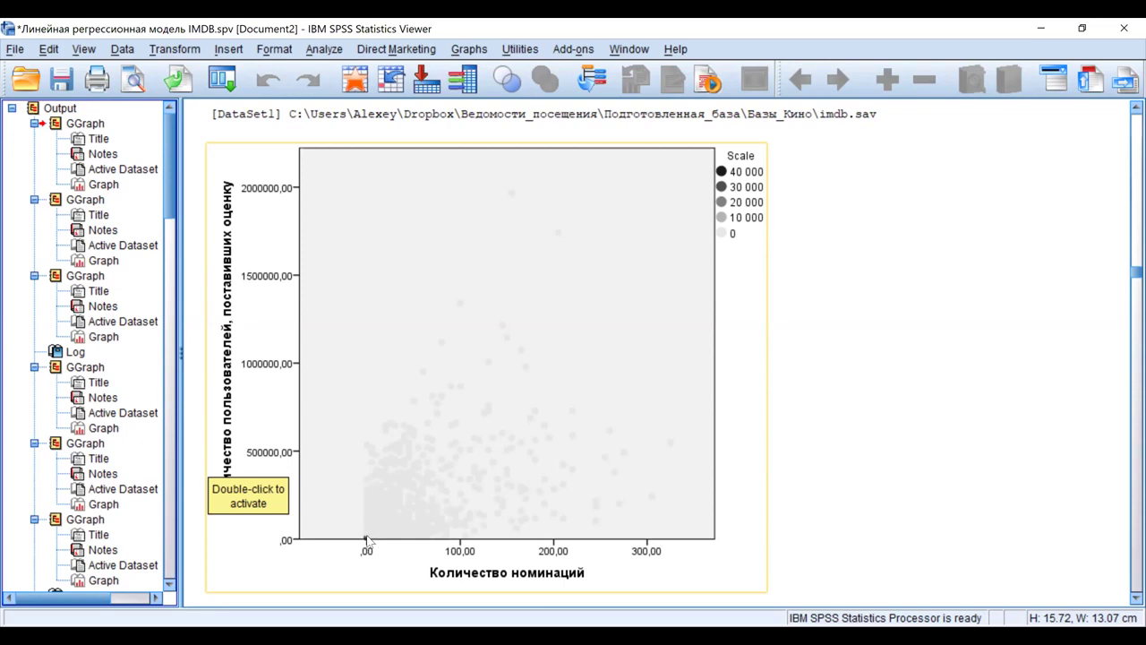
pyautogui.scroll(-2, 366, 540)
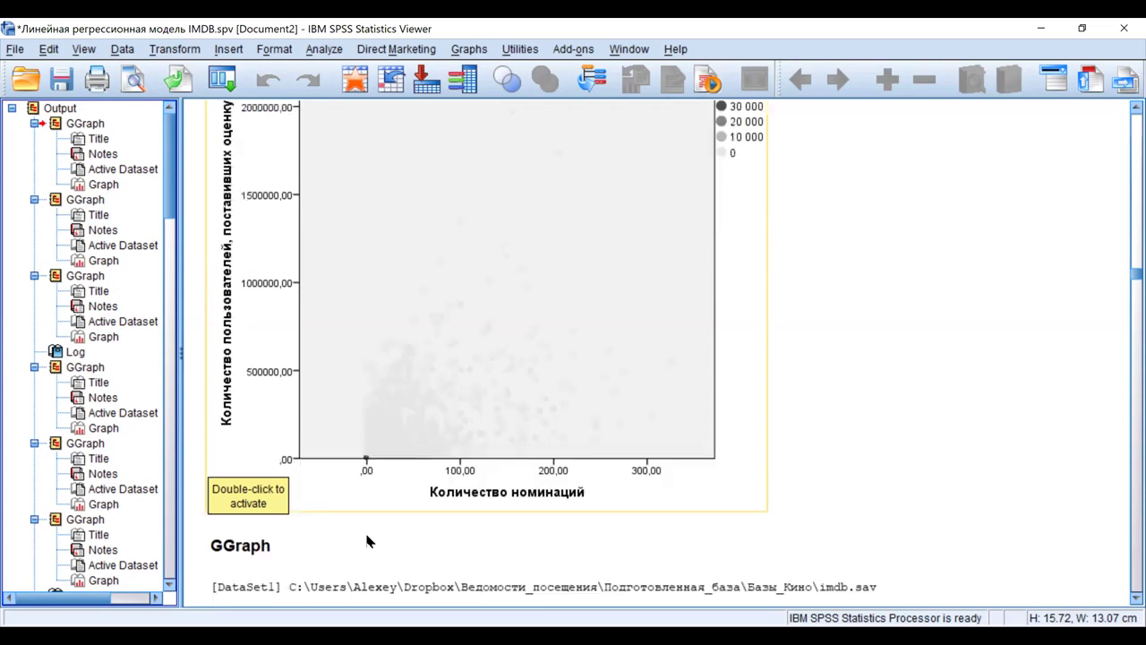
pyautogui.scroll(-10, 366, 540)
pyautogui.scroll(-2, 383, 480)
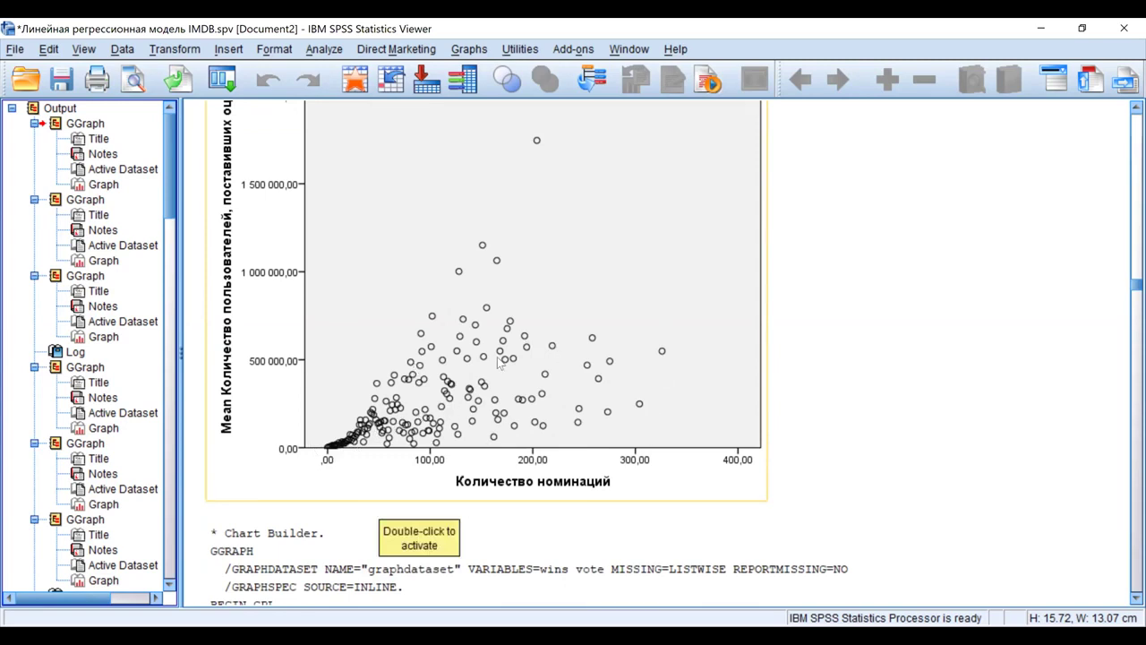
pyautogui.scroll(5, 507, 380)
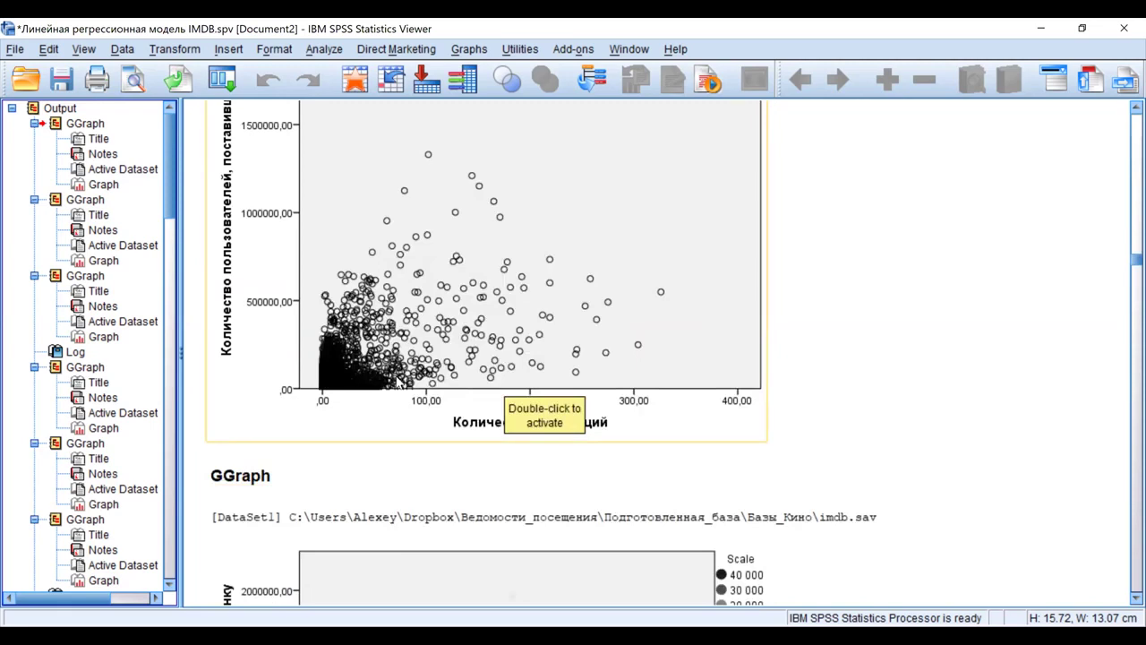
pyautogui.scroll(-5, 394, 375)
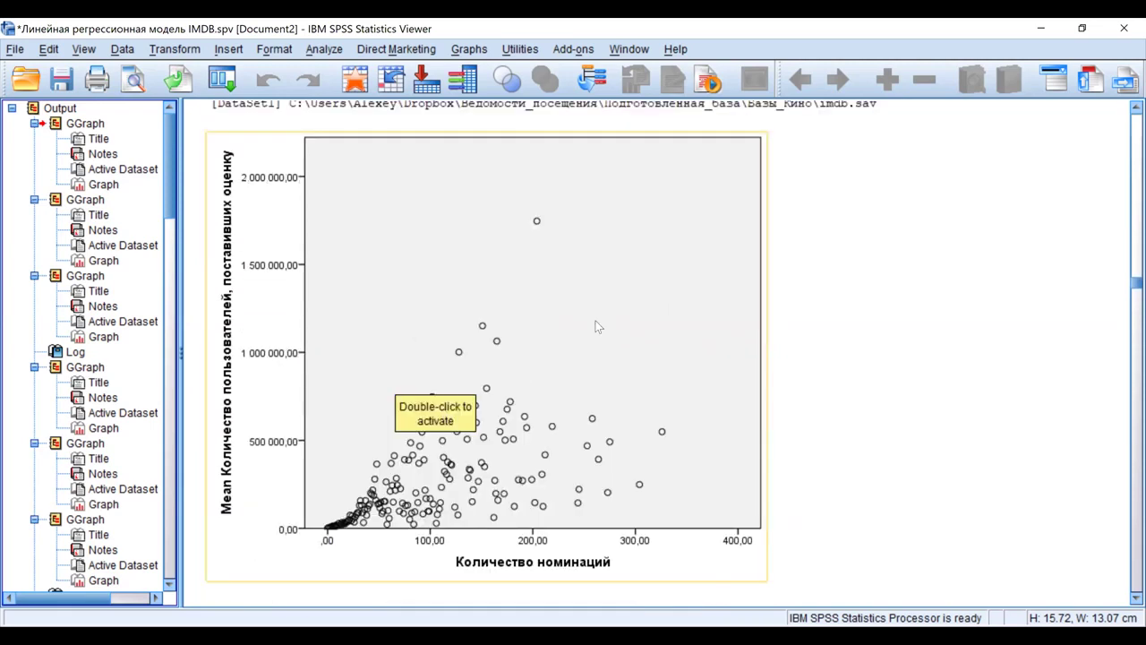
pyautogui.scroll(-2, 596, 323)
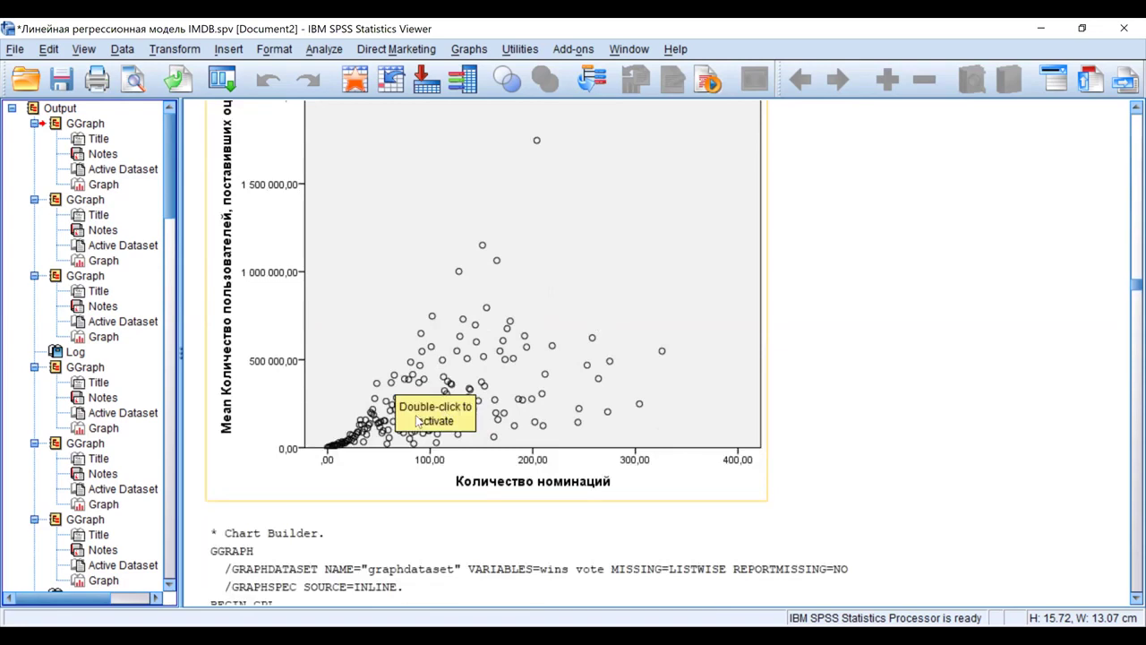
pyautogui.scroll(-10, 416, 419)
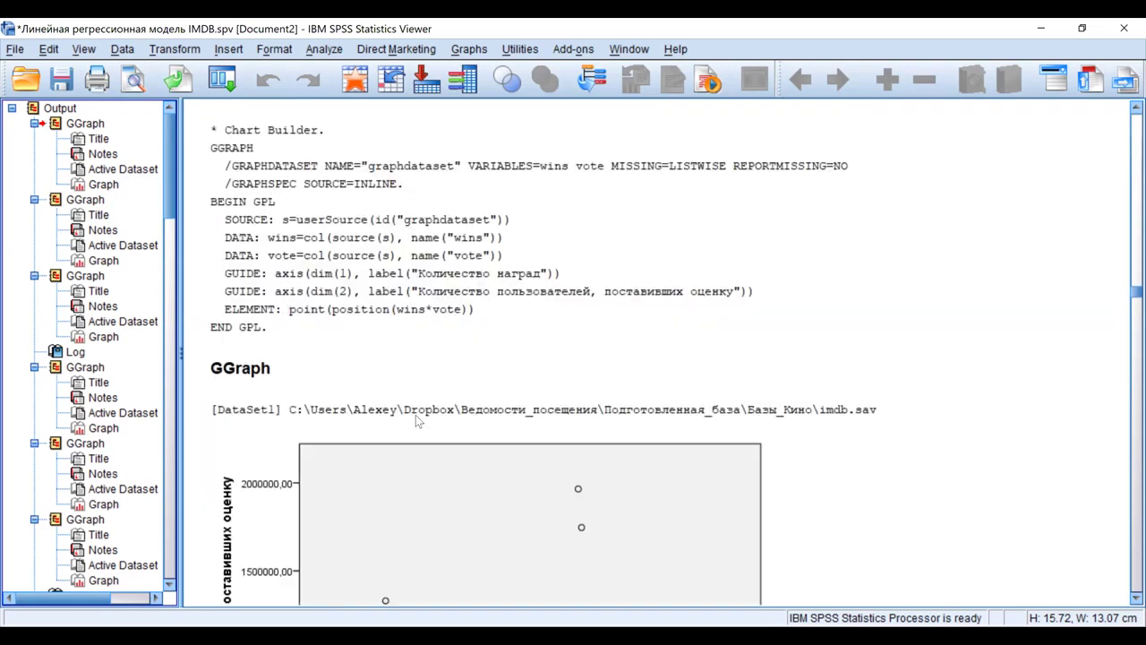
# - Examine how user votes vary with the number of awards in the raw, binned and mean scatterplots
pyautogui.scroll(-8, 416, 415)
pyautogui.scroll(-2, 415, 419)
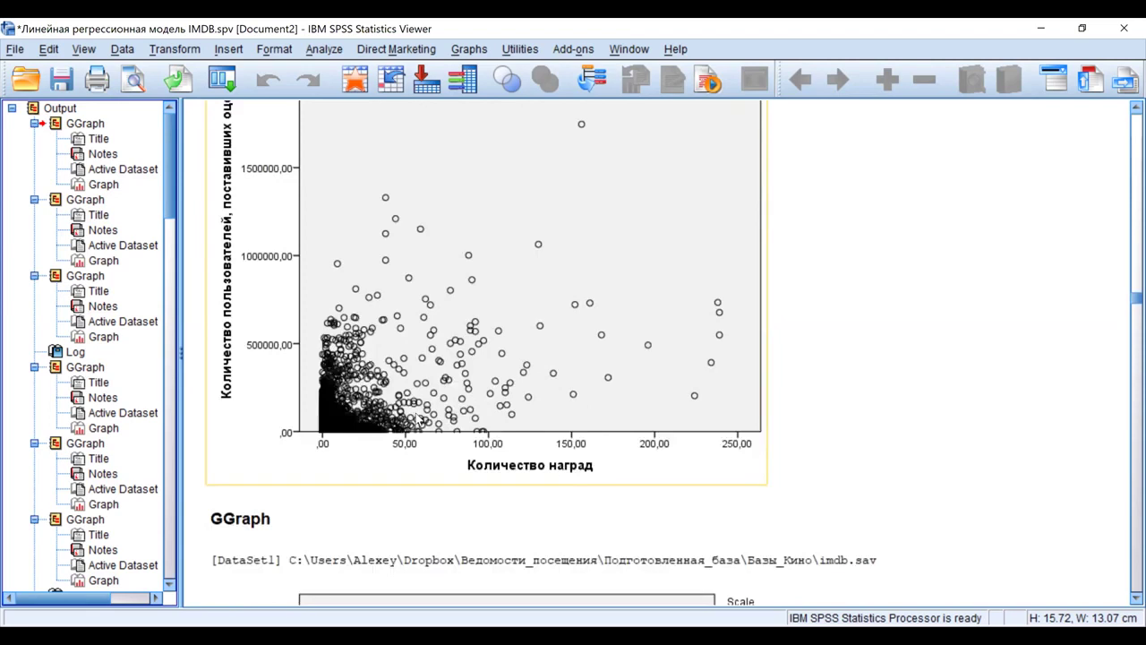
pyautogui.scroll(-2, 417, 419)
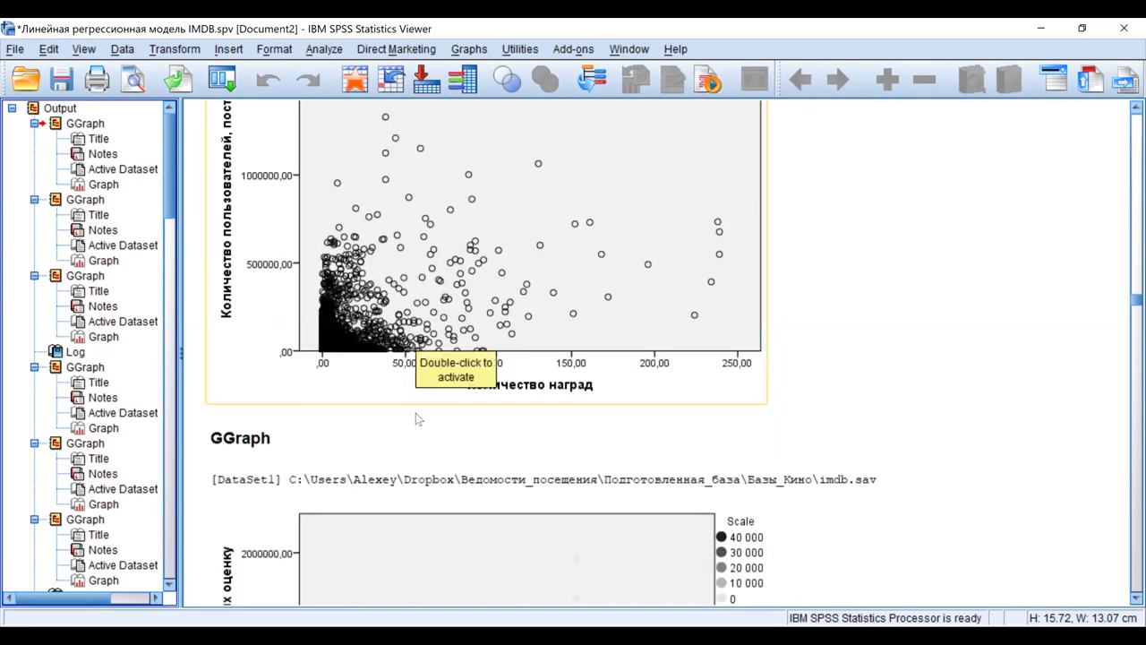
pyautogui.scroll(-10, 416, 419)
pyautogui.scroll(-11, 416, 419)
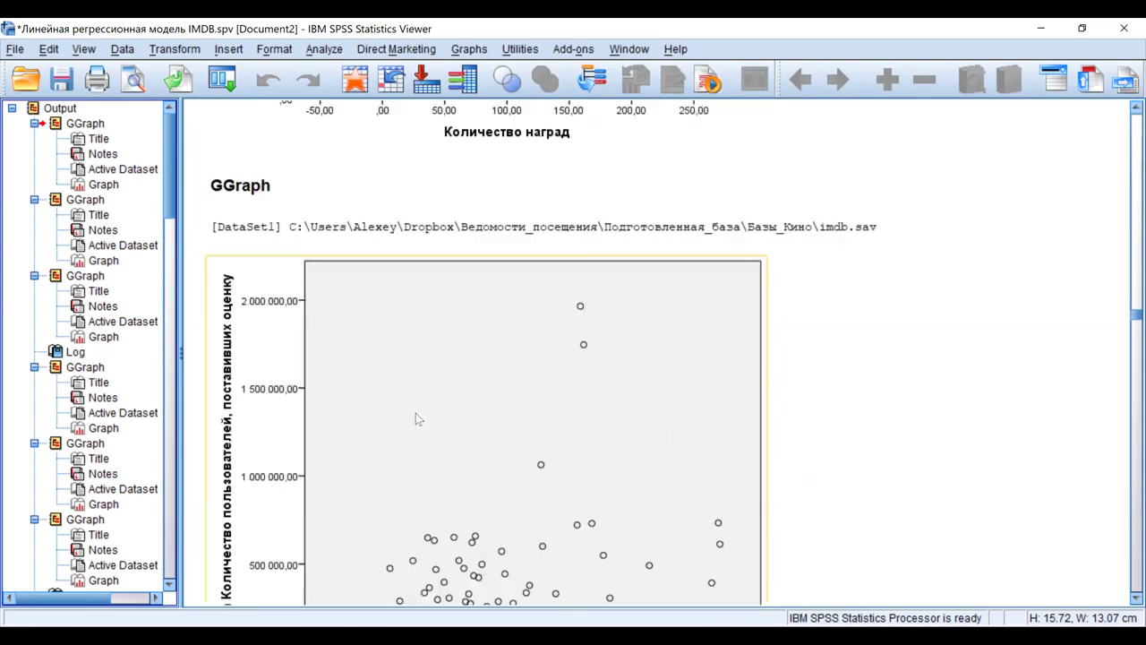
pyautogui.scroll(-4, 416, 419)
pyautogui.scroll(-4, 417, 418)
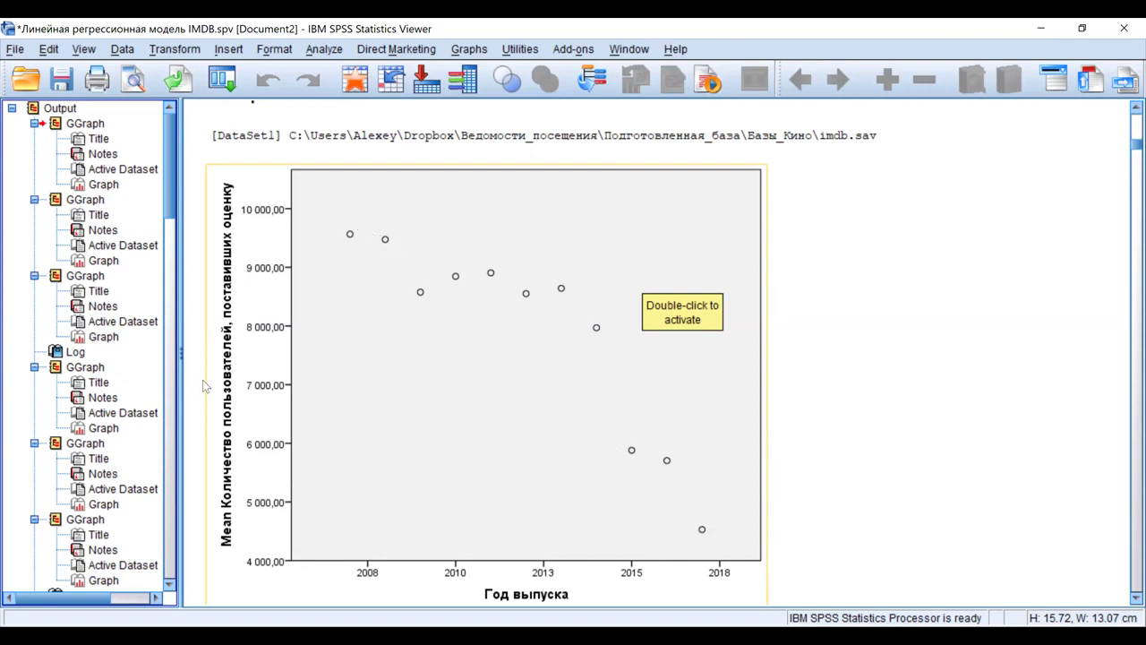
# - Review the mean user votes scatterplots against release year, critics' rating and number of critics' reviews again
pyautogui.scroll(-3, 202, 380)
pyautogui.scroll(-5, 203, 380)
pyautogui.scroll(-8, 202, 379)
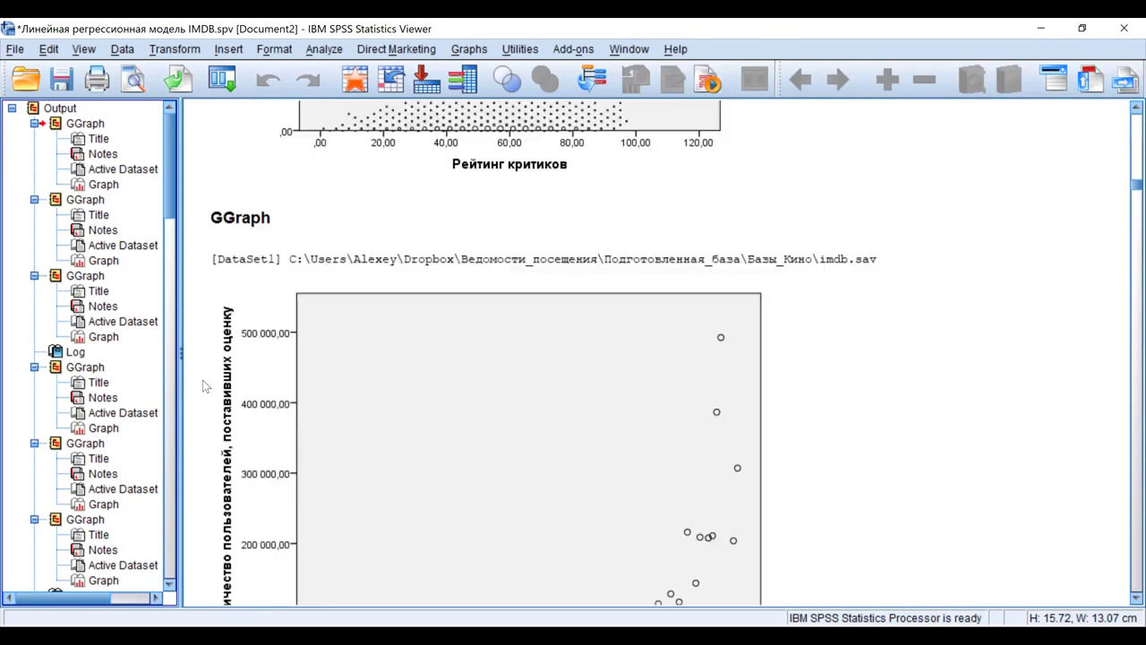
pyautogui.scroll(-2, 203, 379)
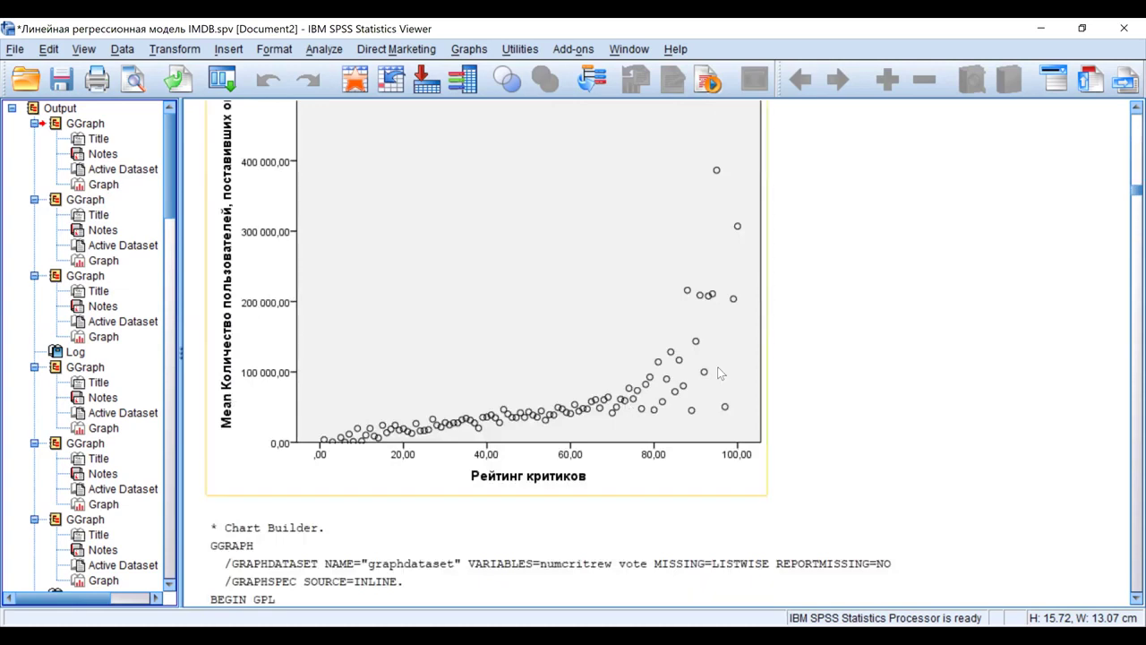
pyautogui.scroll(-5, 221, 455)
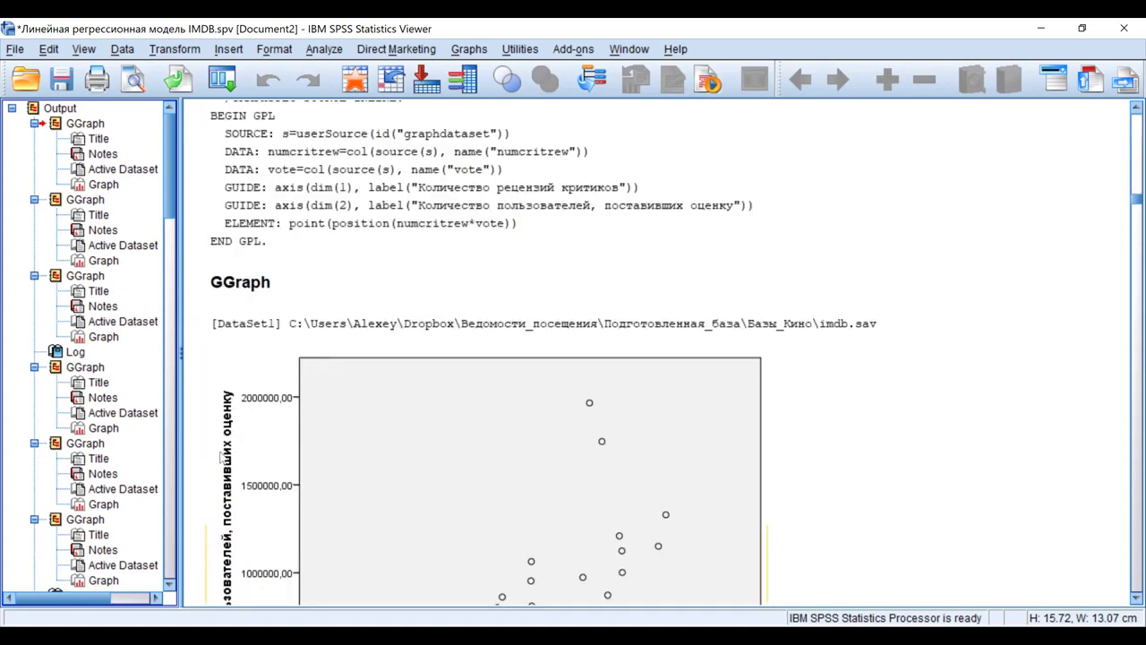
pyautogui.scroll(-2, 221, 457)
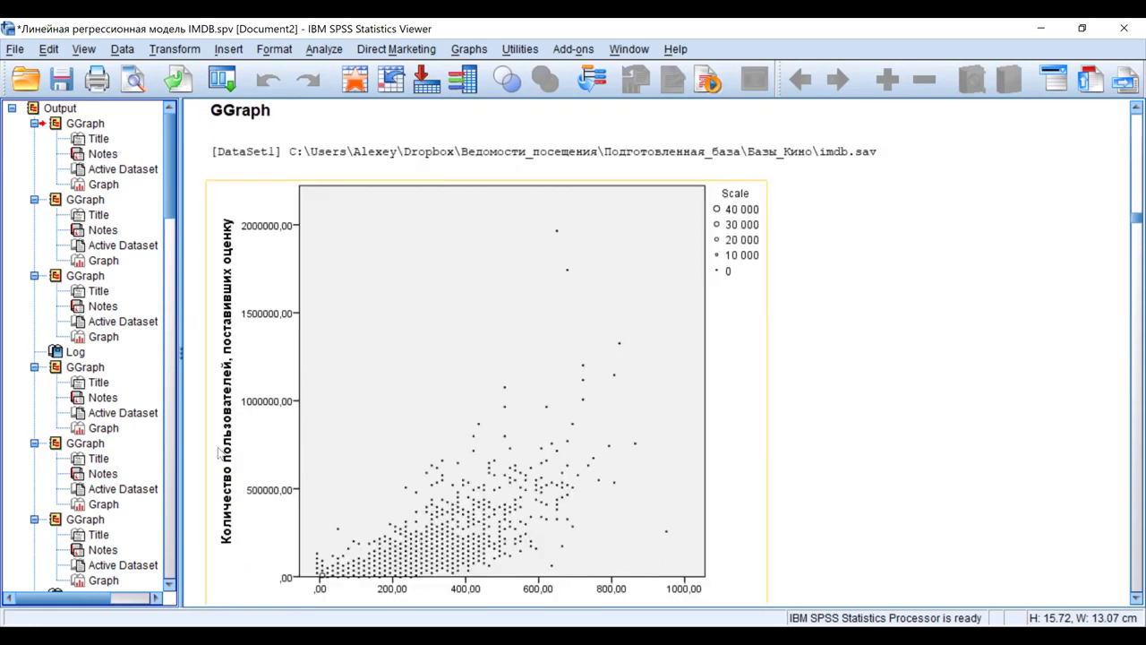
pyautogui.scroll(-3, 388, 427)
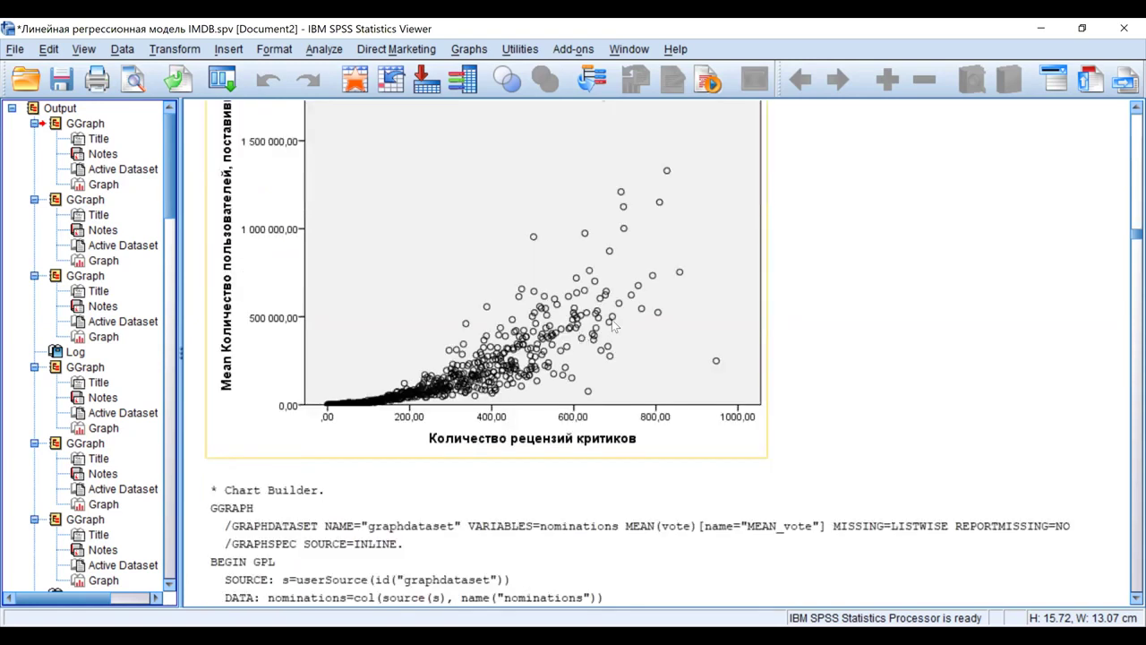
pyautogui.click(190, 433)
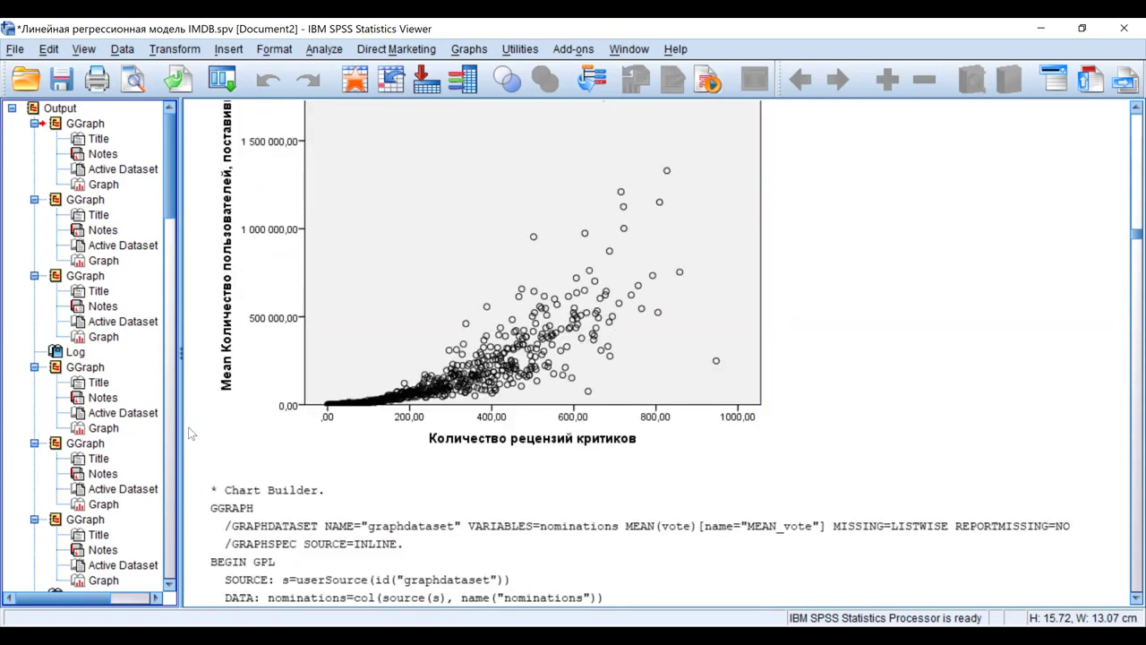
# - Compare the shapes of the mean user votes scatterplots against the number of nominations and the number of awards
pyautogui.scroll(-5, 190, 433)
pyautogui.scroll(-5, 190, 434)
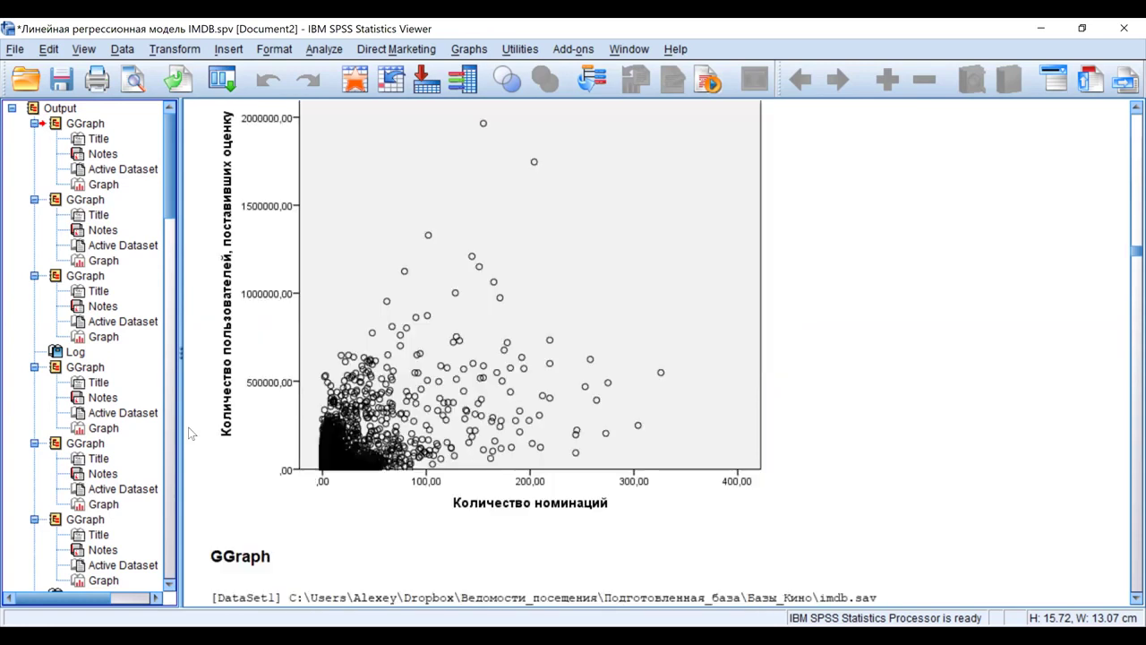
pyautogui.scroll(-1, 190, 434)
pyautogui.scroll(-1, 190, 434)
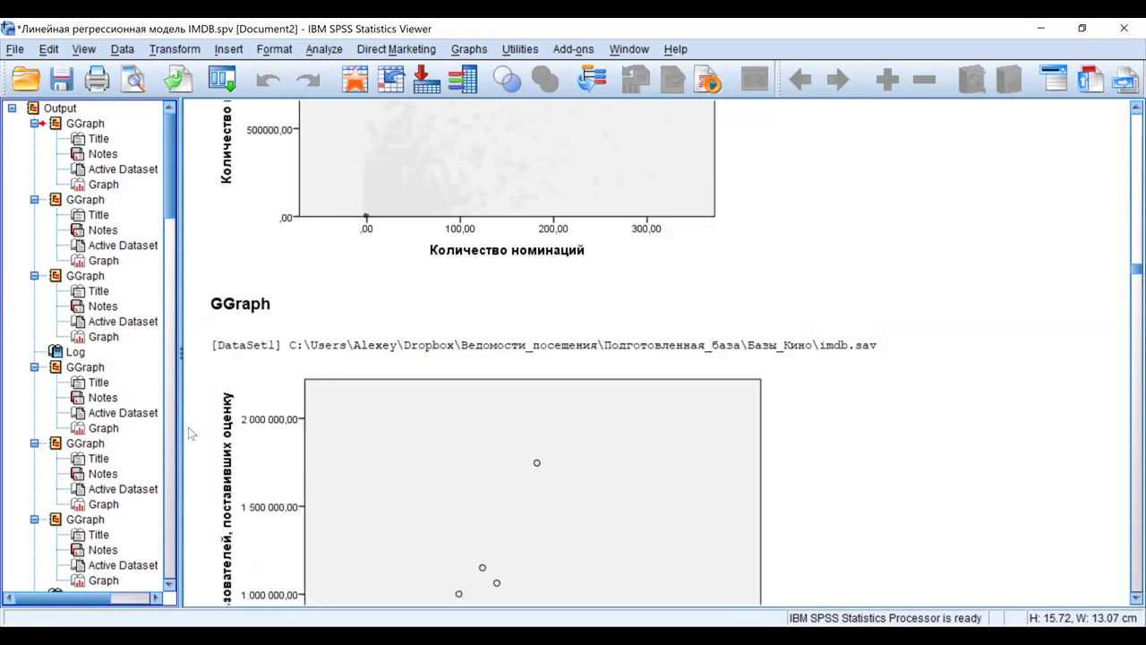
pyautogui.scroll(-4, 273, 449)
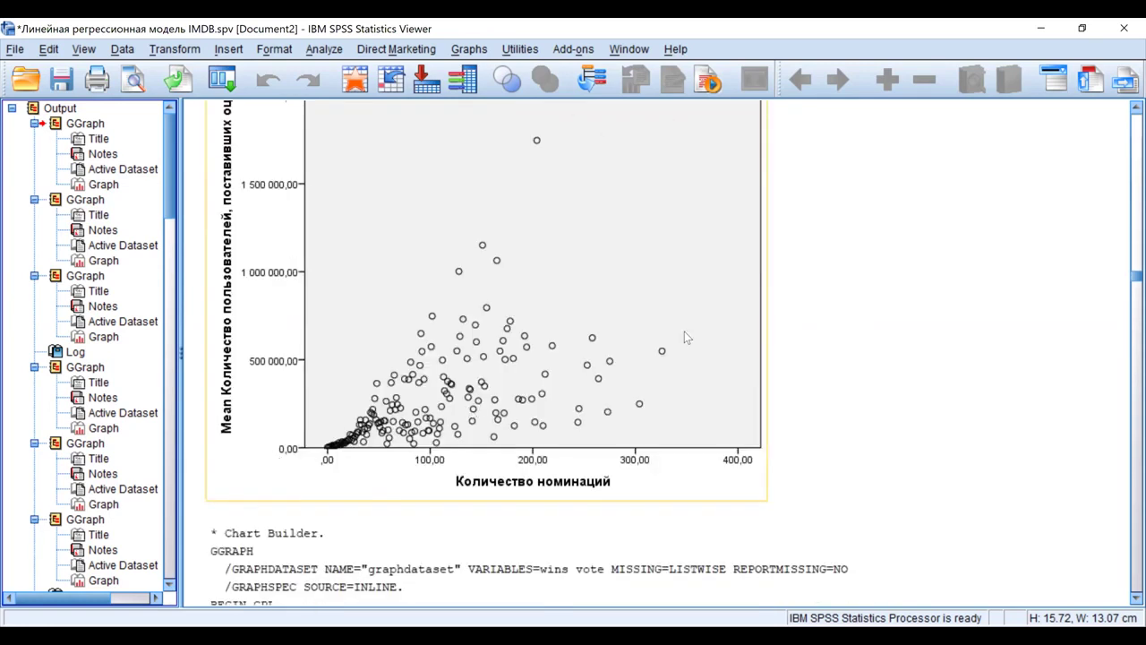
pyautogui.scroll(-3, 203, 467)
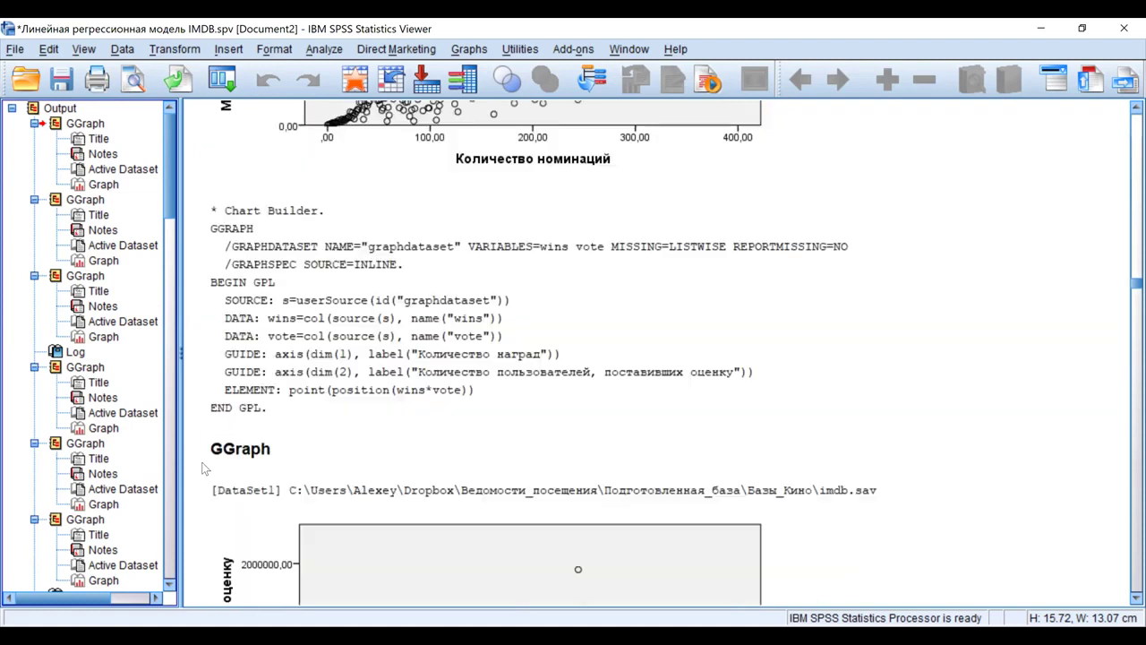
pyautogui.scroll(-3, 203, 458)
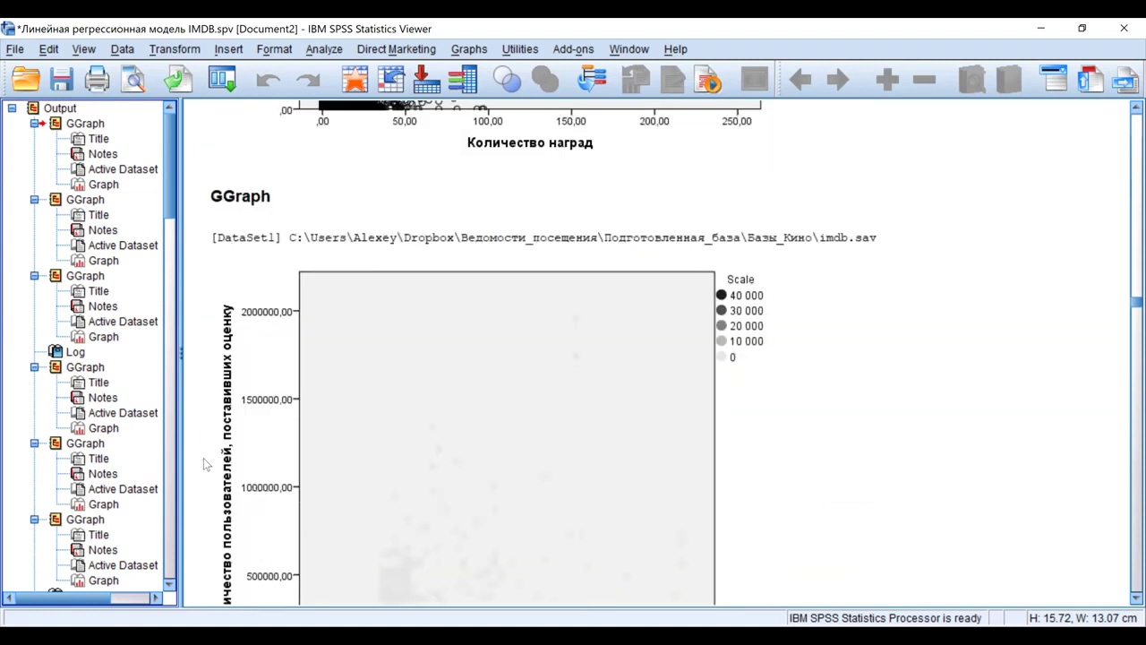
pyautogui.scroll(-1, 204, 458)
pyautogui.scroll(-2, 613, 328)
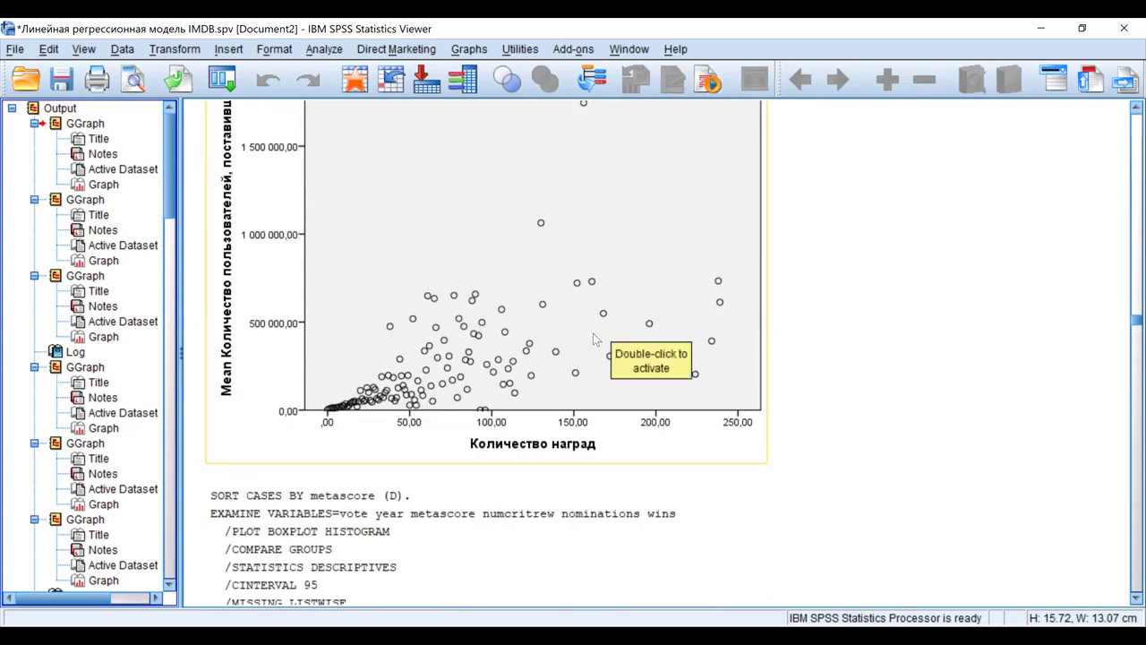
pyautogui.scroll(-4, 593, 333)
pyautogui.scroll(5, 593, 333)
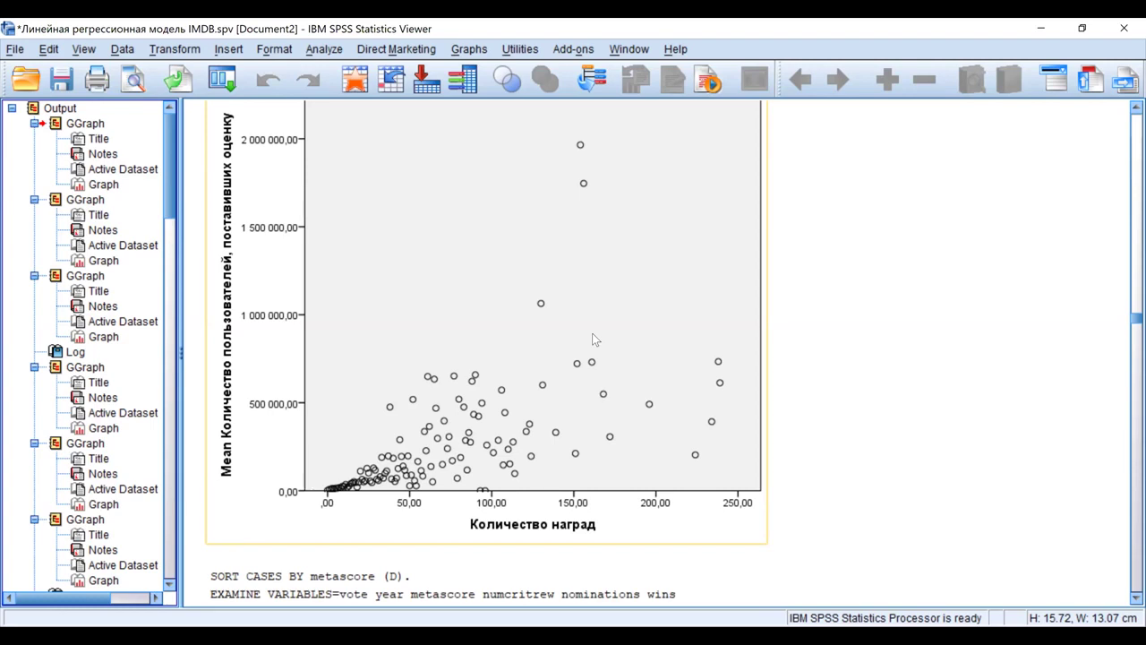
pyautogui.scroll(2, 622, 383)
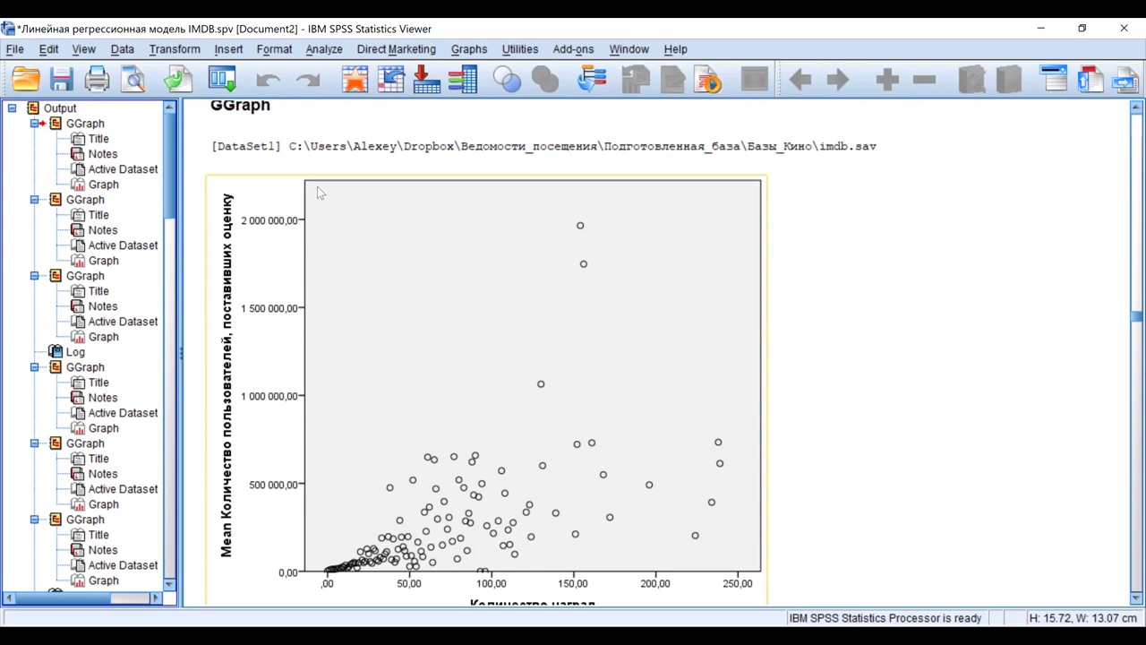
# - Compute a new variable year__2007 with the numeric expression year-2007
pyautogui.click(182, 52)
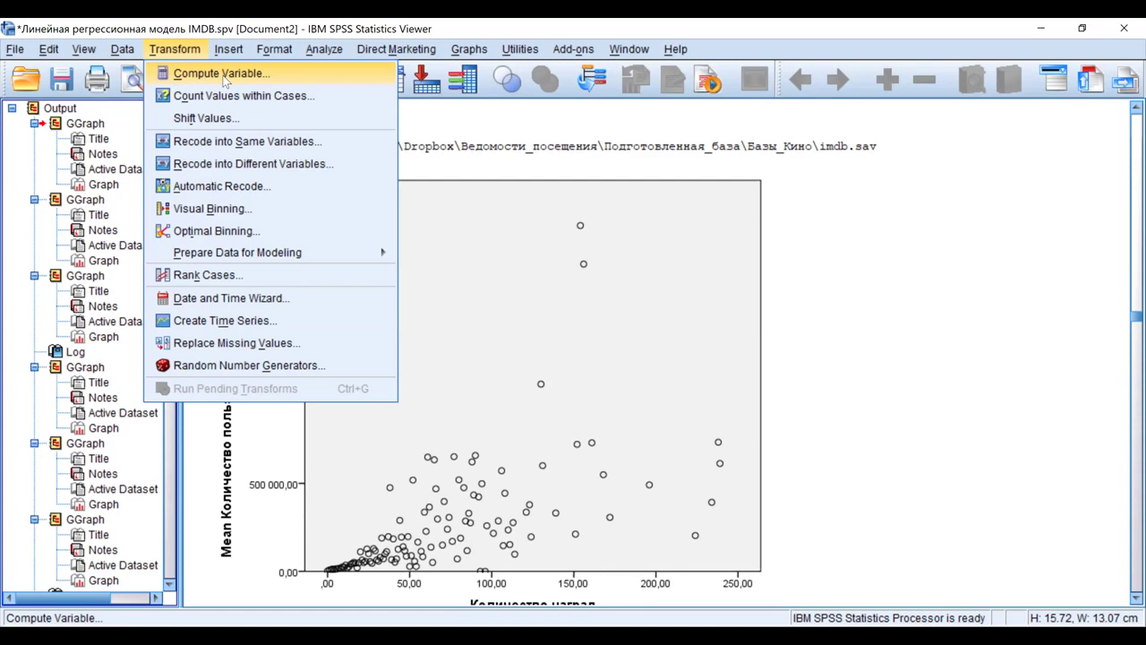
pyautogui.click(223, 76)
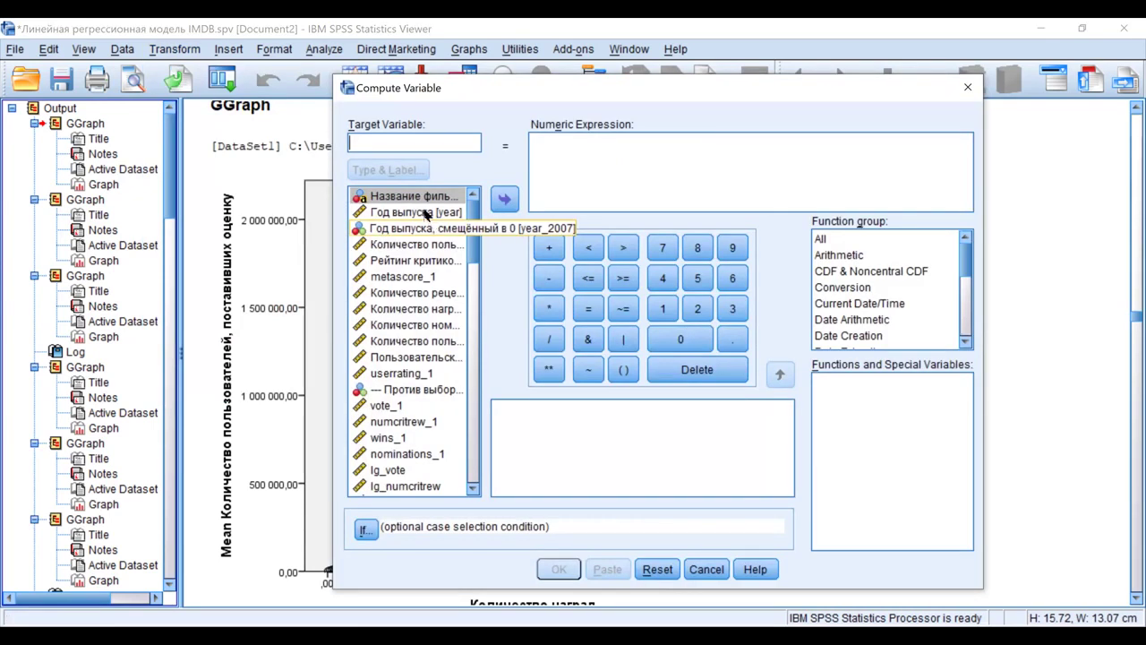
pyautogui.click(427, 213)
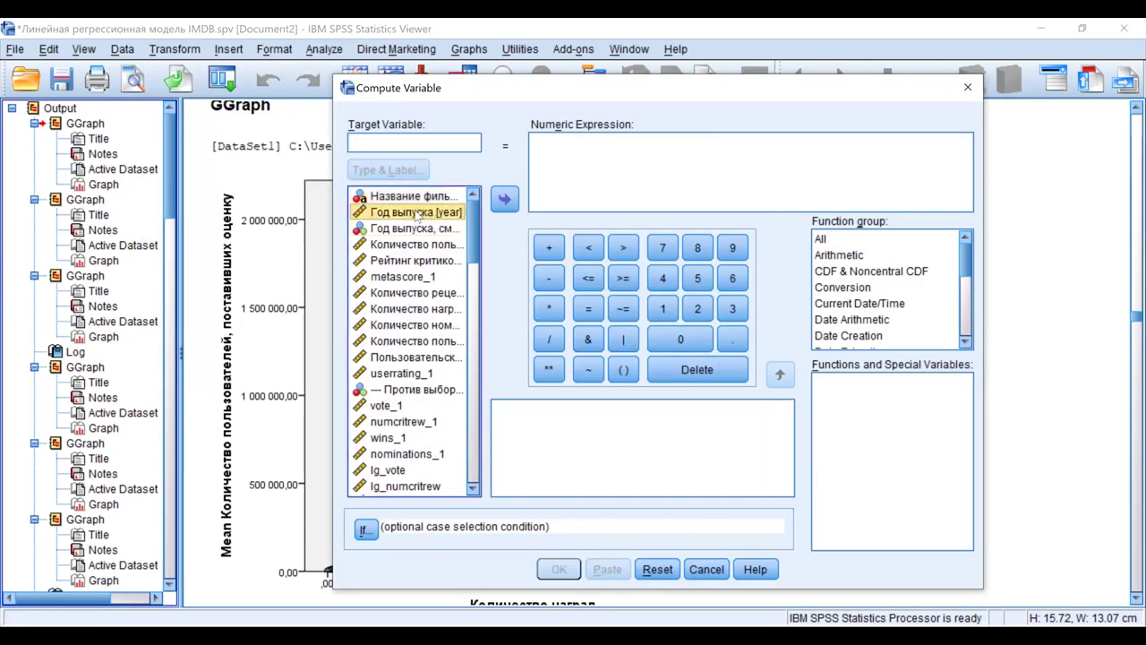
pyautogui.click(603, 166)
pyautogui.write('year-2007')
pyautogui.click(438, 136)
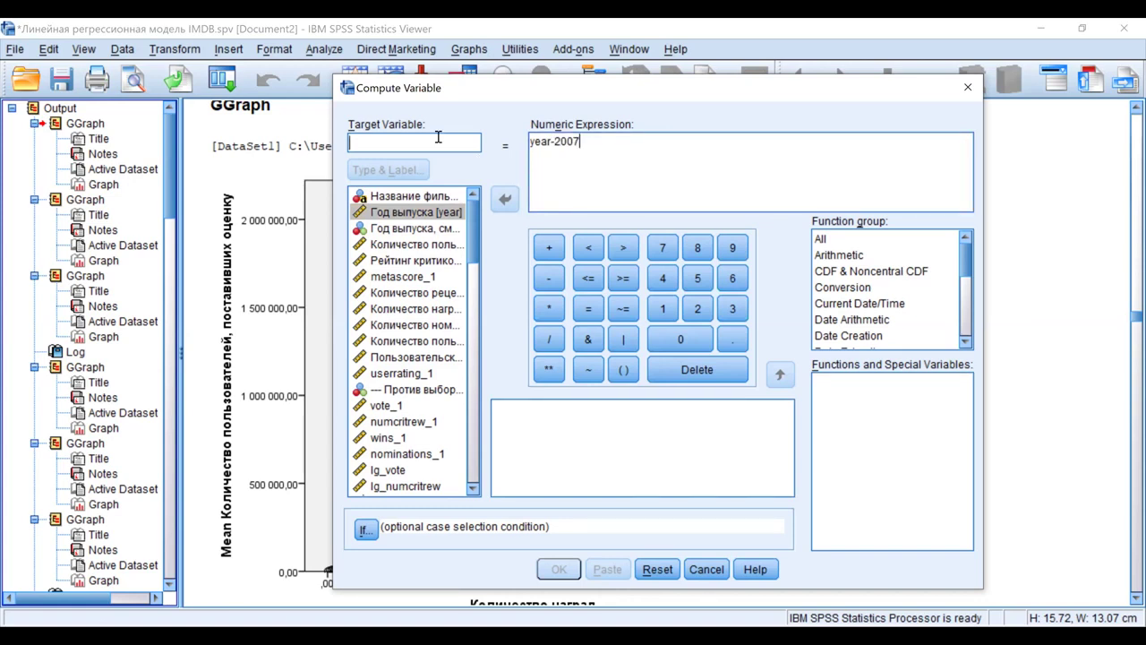
pyautogui.write('нуфк_2007')
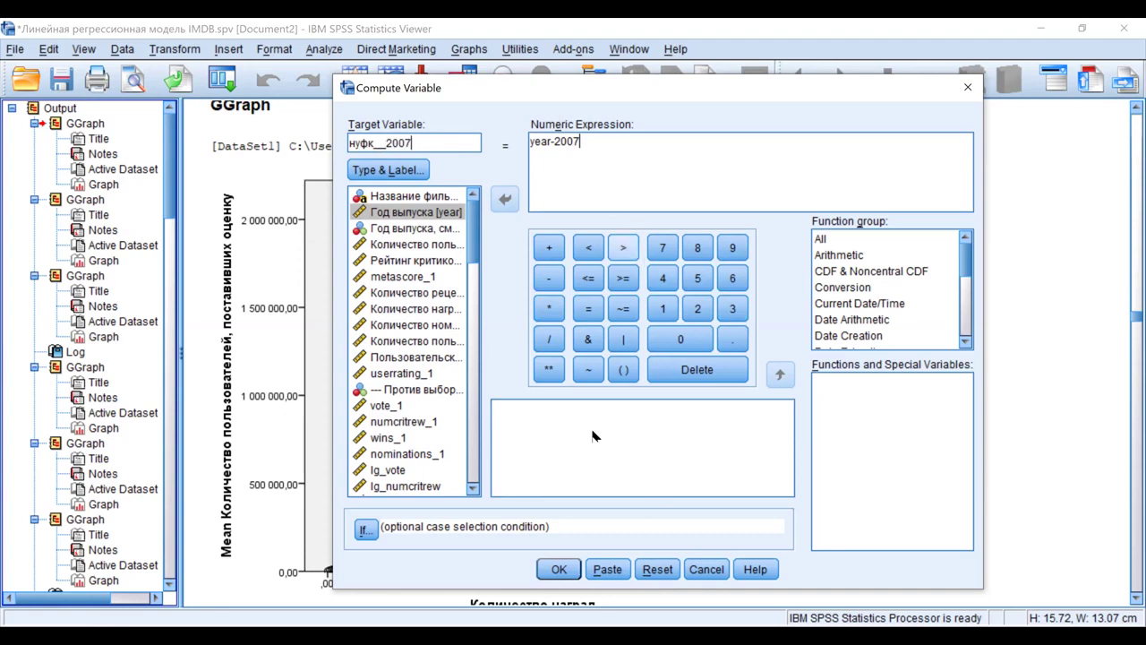
pyautogui.click(374, 141)
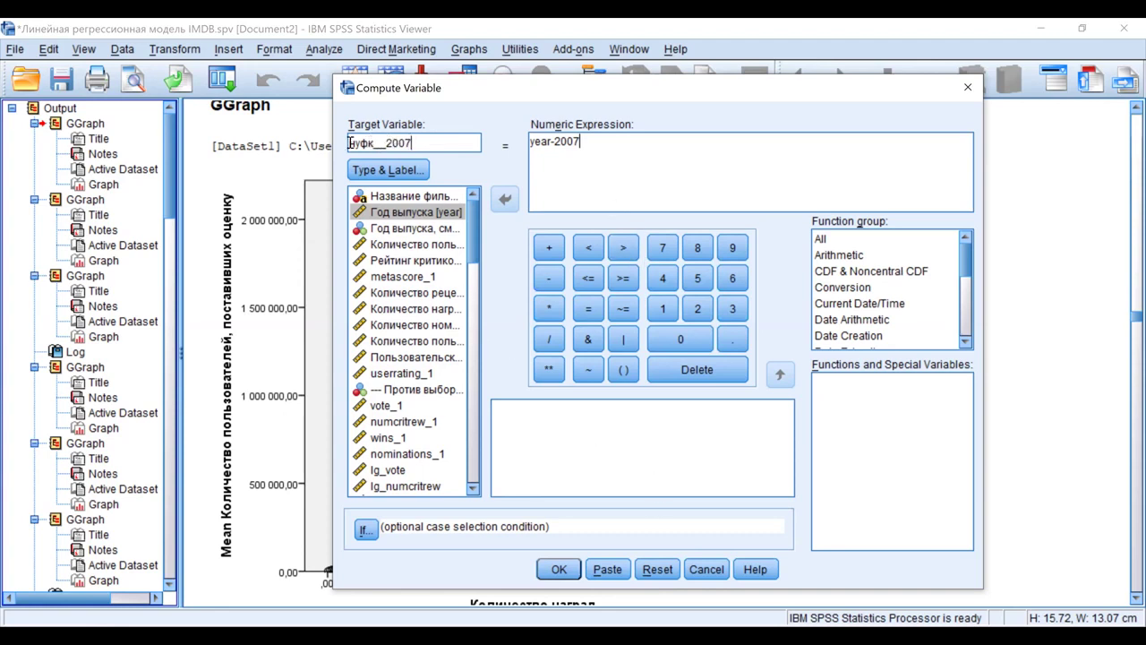
pyautogui.hotkey('shift', 'Home')
pyautogui.write('year')
pyautogui.click(557, 571)
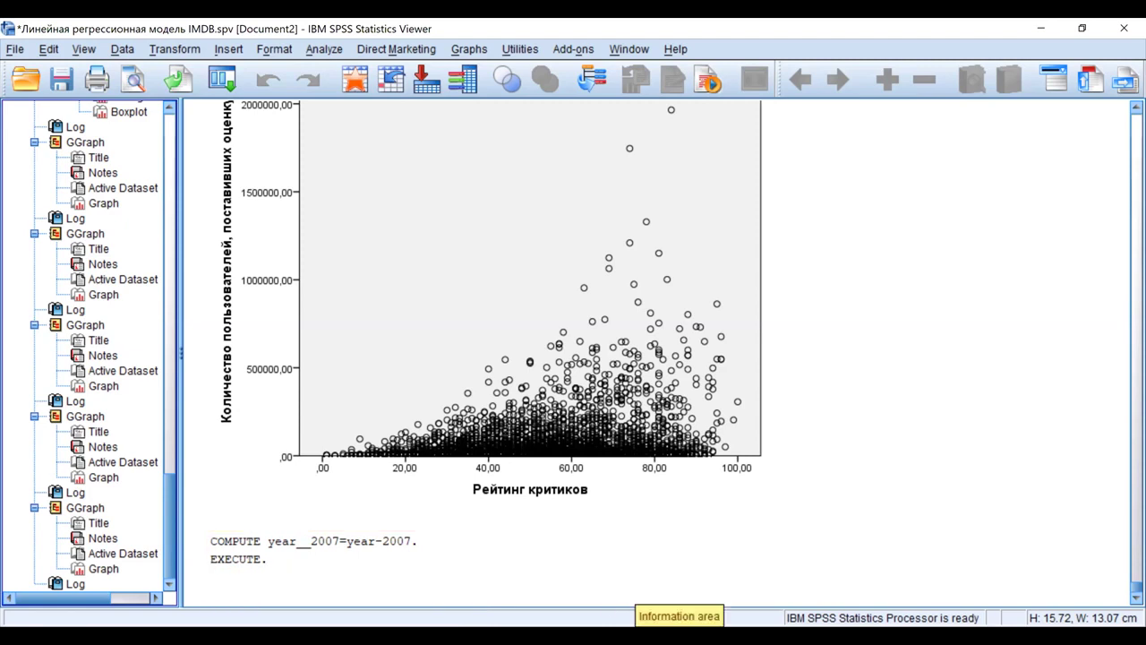
# - Switch to the Data Editor and locate the year__2007 variable at the end of the variable list
pyautogui.doubleClick(494, 127)
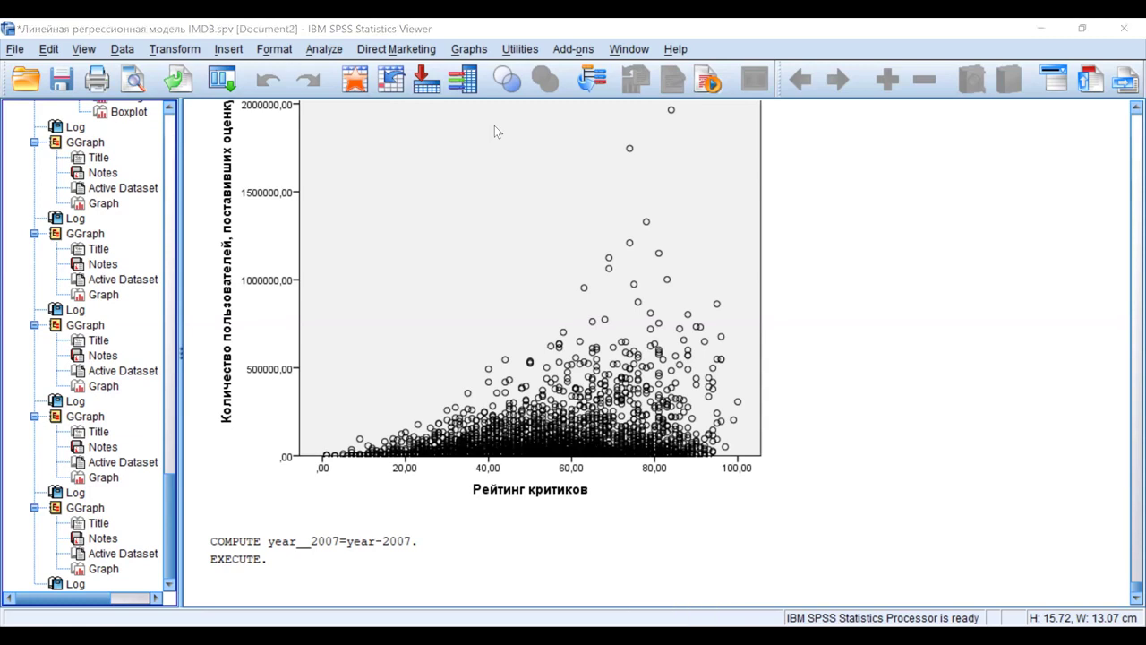
pyautogui.hotkey('alt', 'Tab')
pyautogui.scroll(-10, 447, 326)
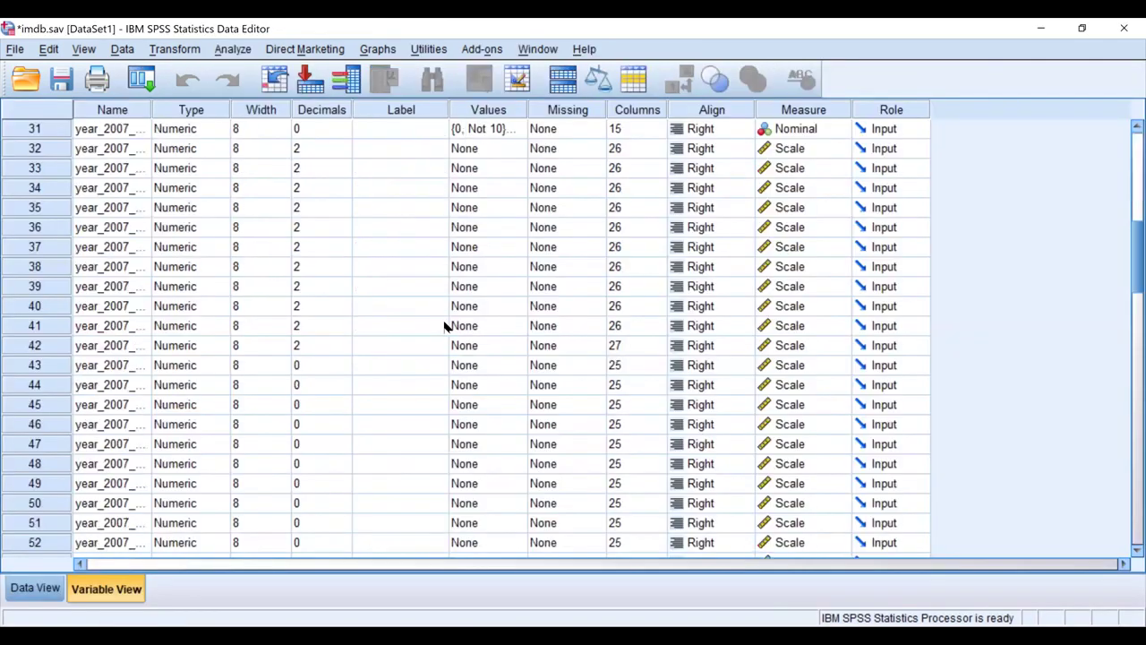
pyautogui.scroll(-18, 427, 325)
pyautogui.scroll(2, 44, 273)
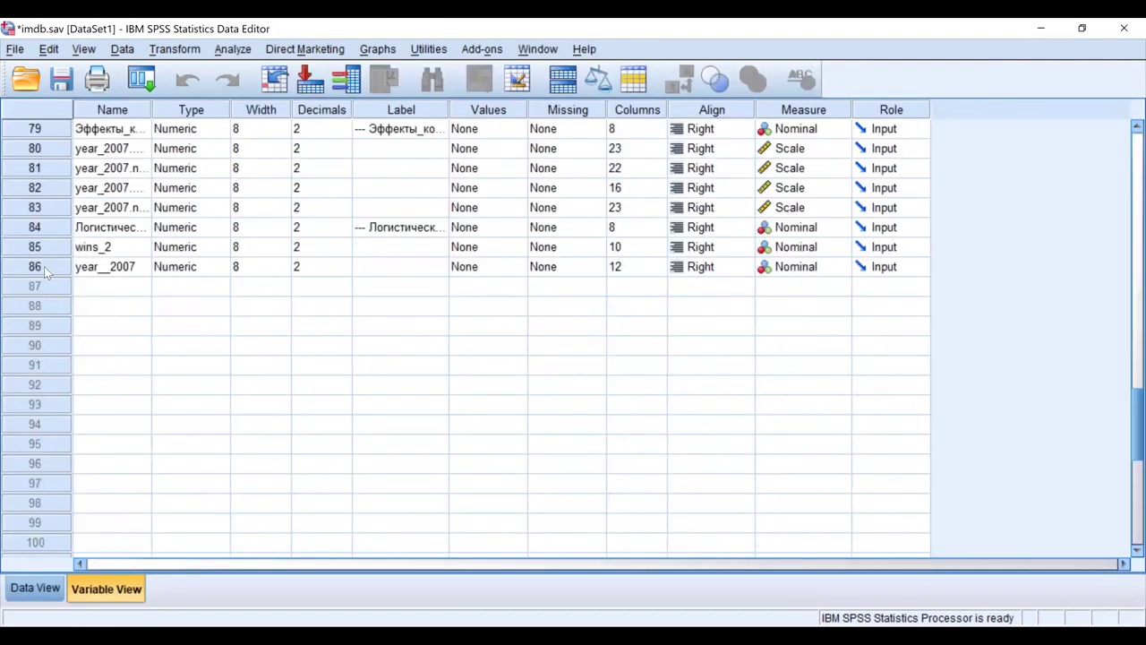
pyautogui.click(44, 266)
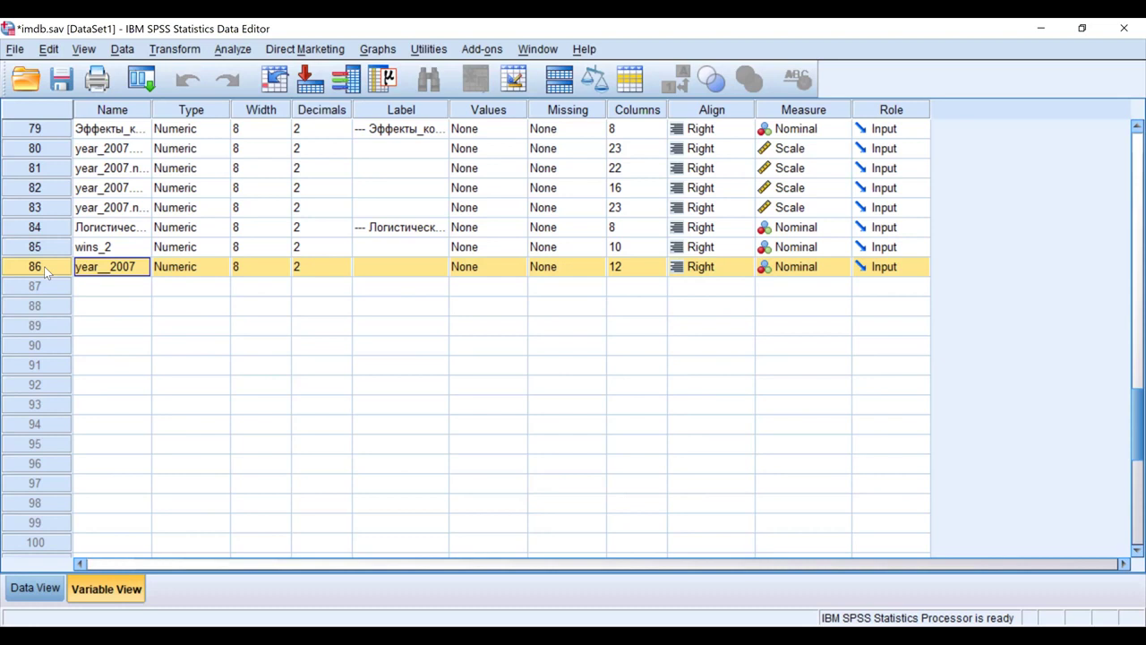
# - Clear the previous computation settings and compute a new variable metascore__1 with the numeric expression metascore-1
pyautogui.click(175, 49)
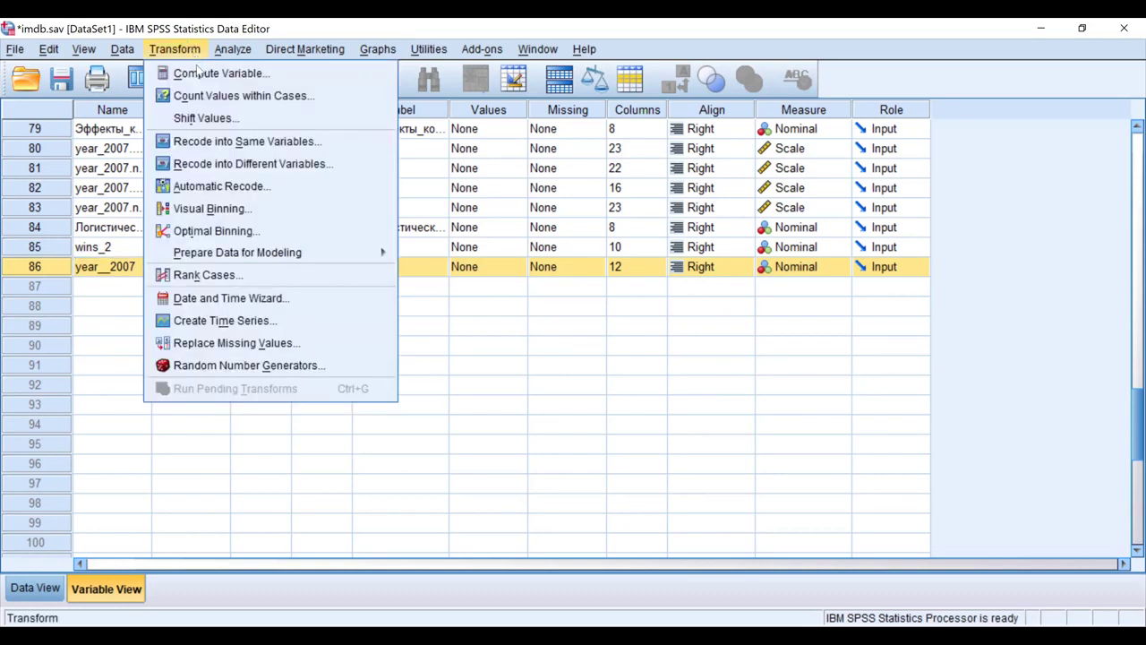
pyautogui.press('Return')
pyautogui.click(652, 570)
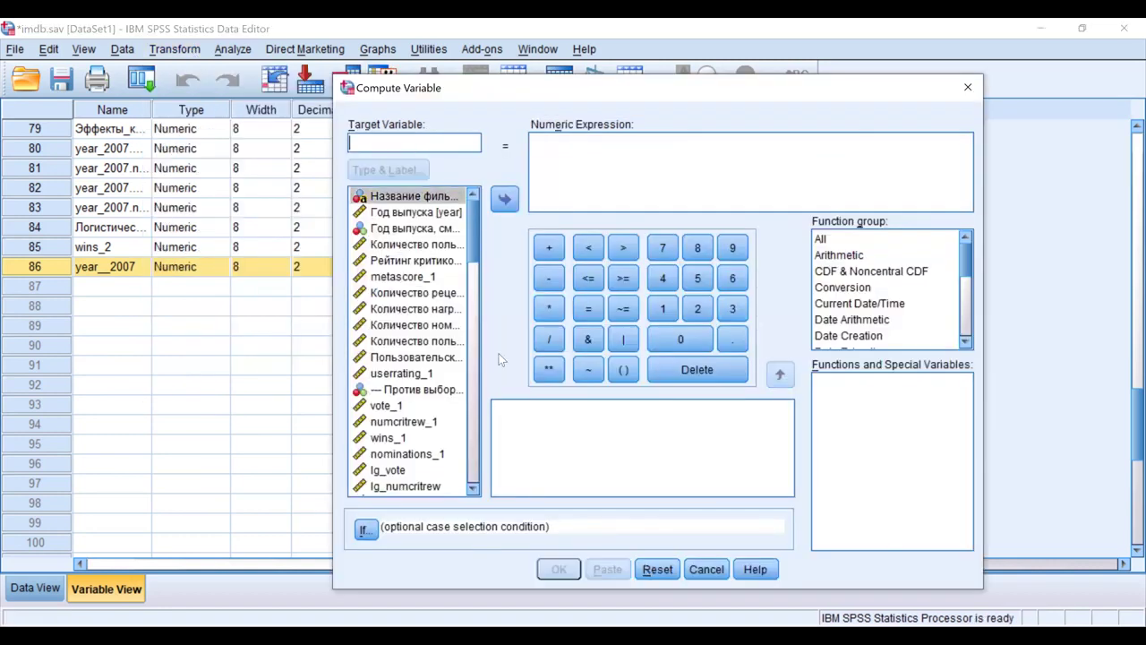
pyautogui.click(421, 261)
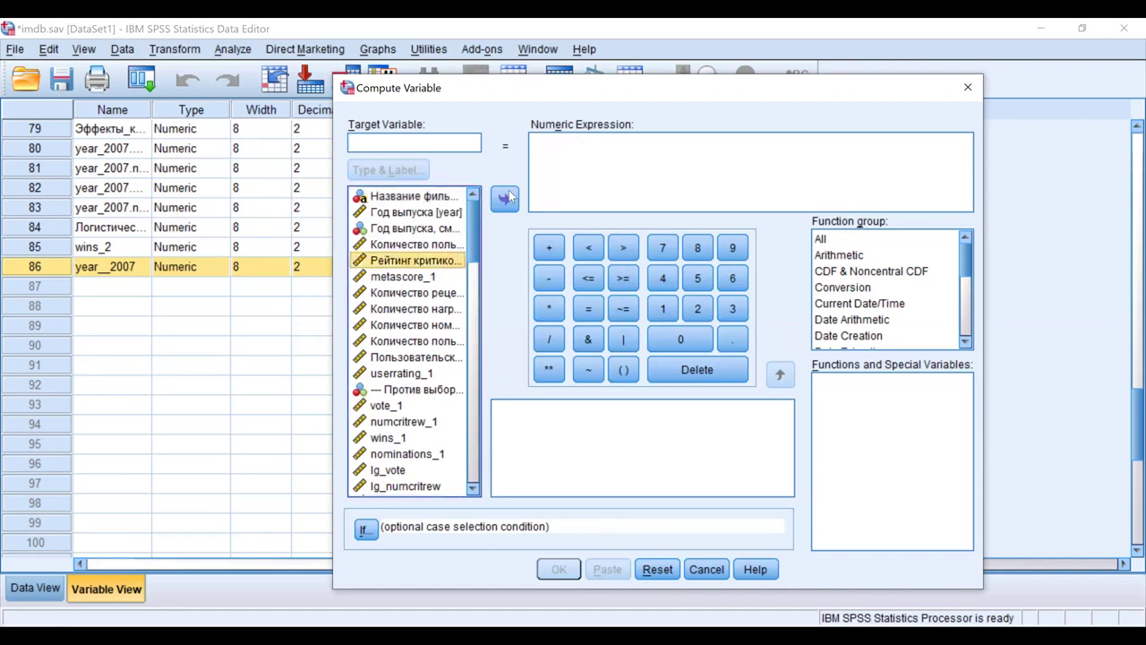
pyautogui.click(622, 177)
pyautogui.write('metascore-1')
pyautogui.click(444, 145)
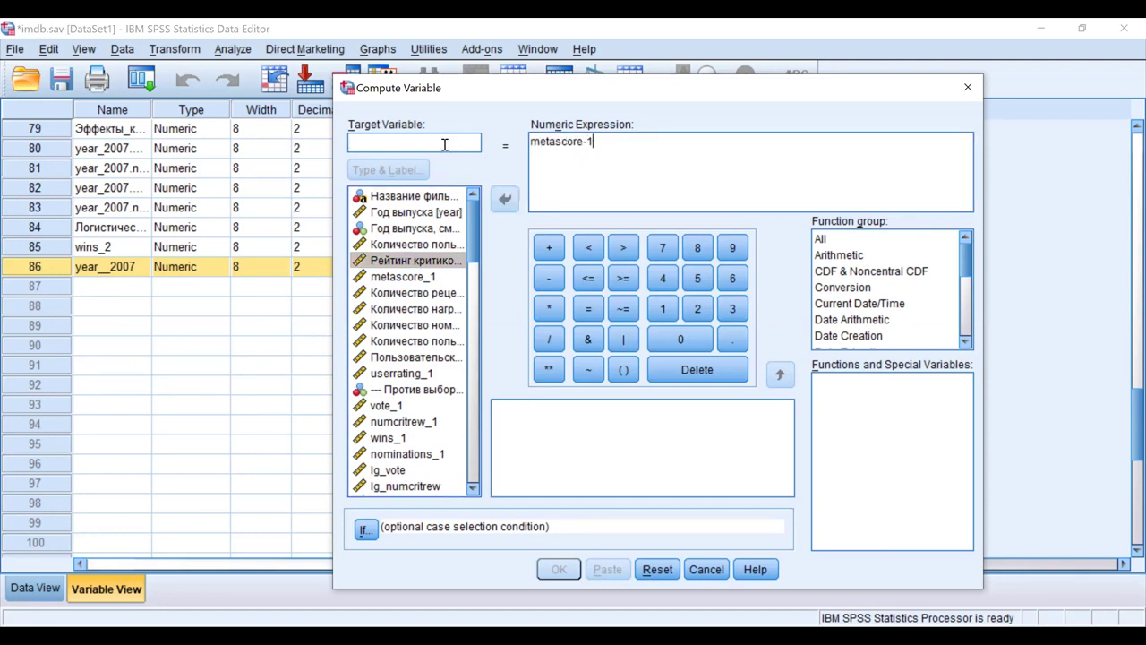
pyautogui.write('metas')
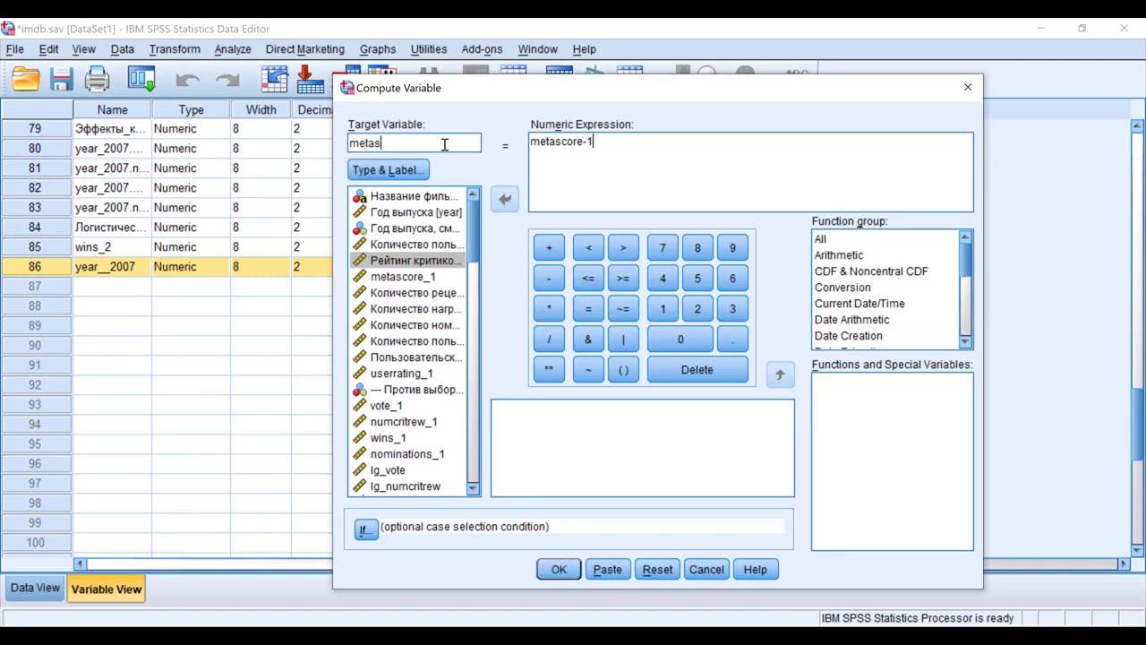
pyautogui.write('core__1')
pyautogui.click(560, 571)
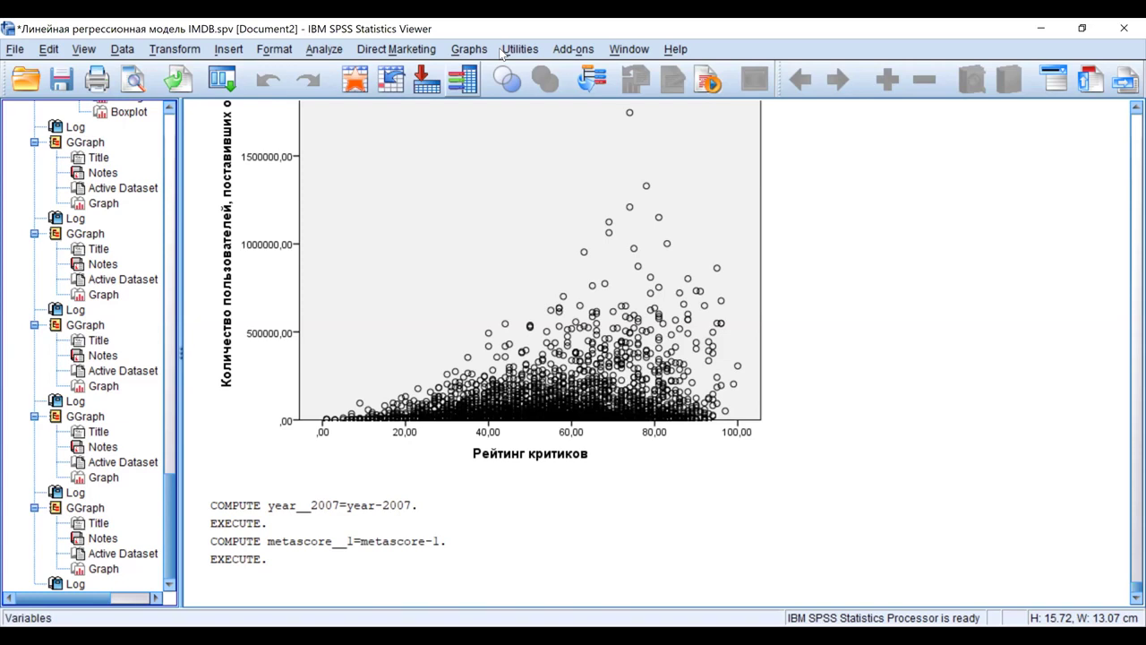
# - Return to the Data Editor and view the case values of the year__2007 and metascore__1 variables
pyautogui.click(355, 79)
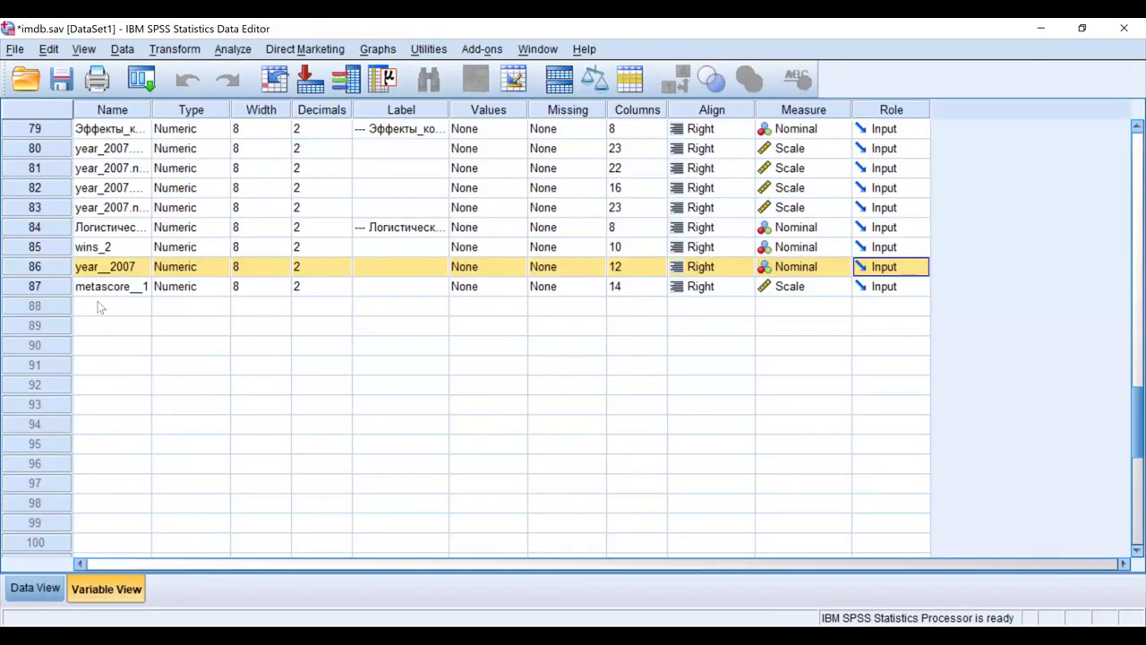
pyautogui.click(39, 287)
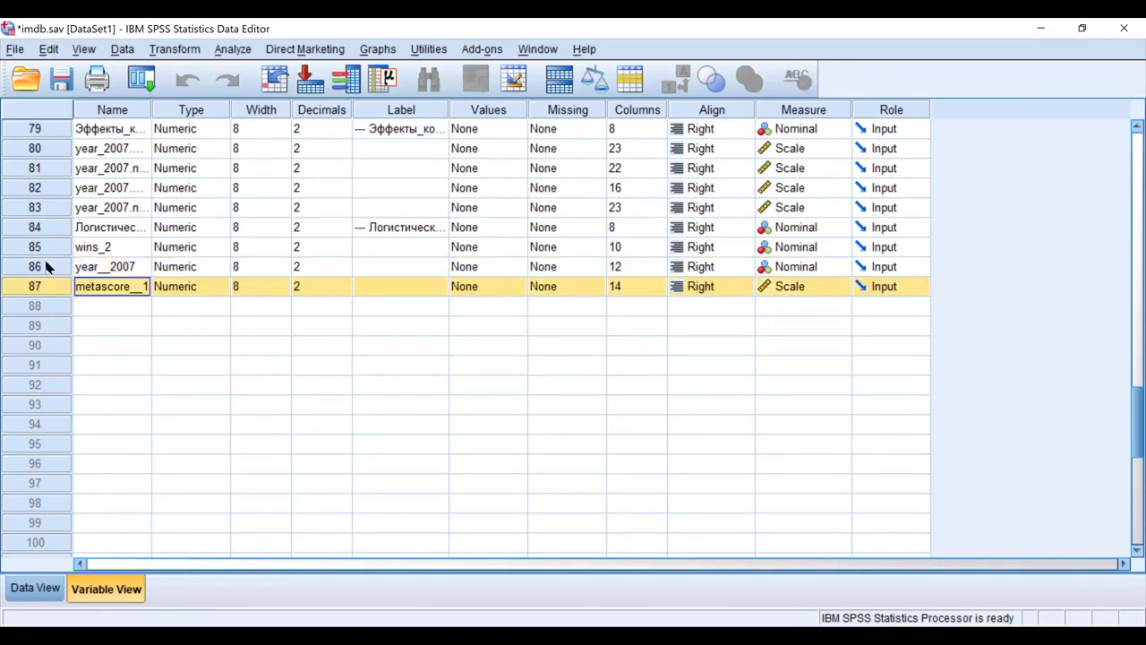
pyautogui.hotkey('ctrl', 't')
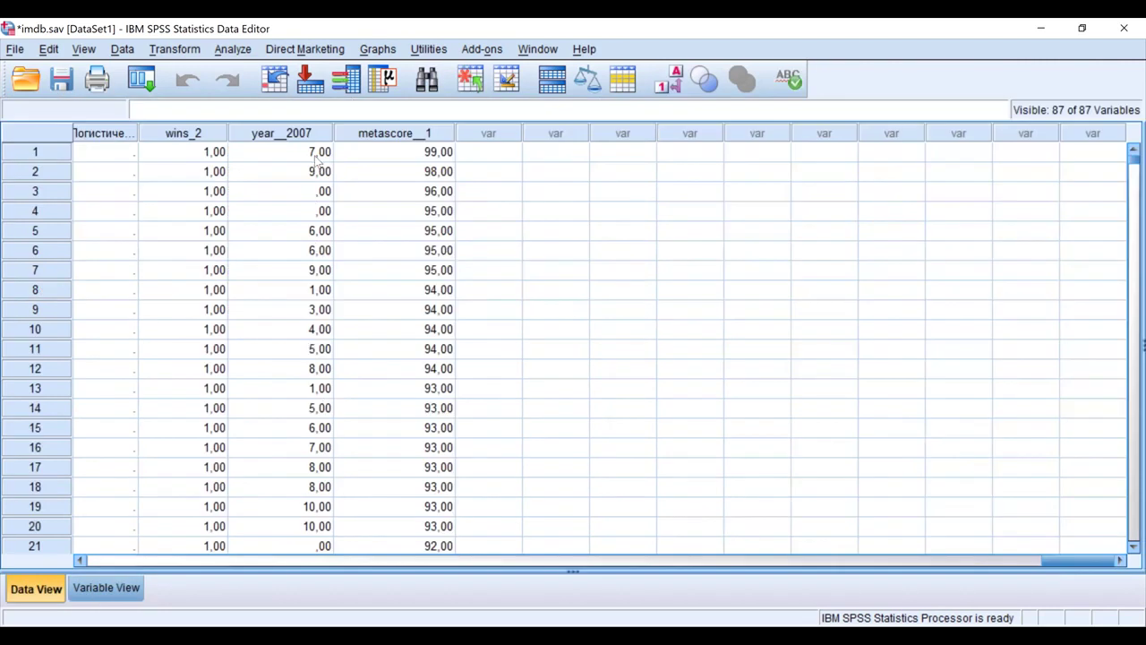